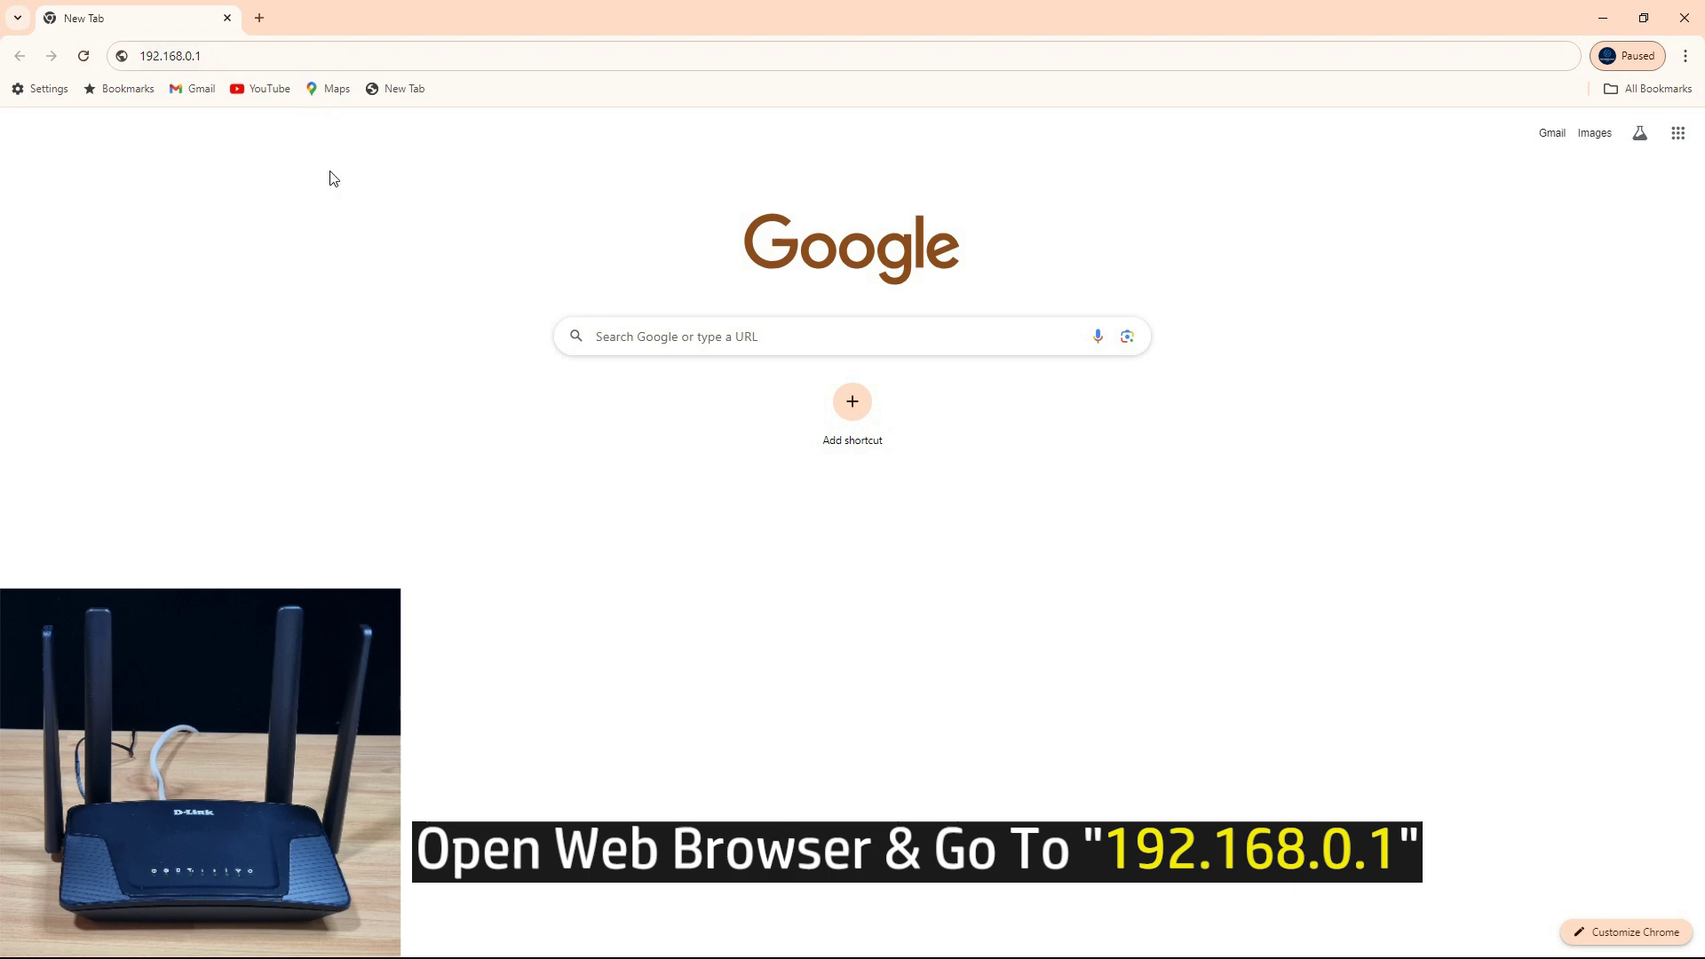
# Load 192.168.0.1 in Chrome and proceed past the privacy warning to the router login page.
pyautogui.click(325, 51)
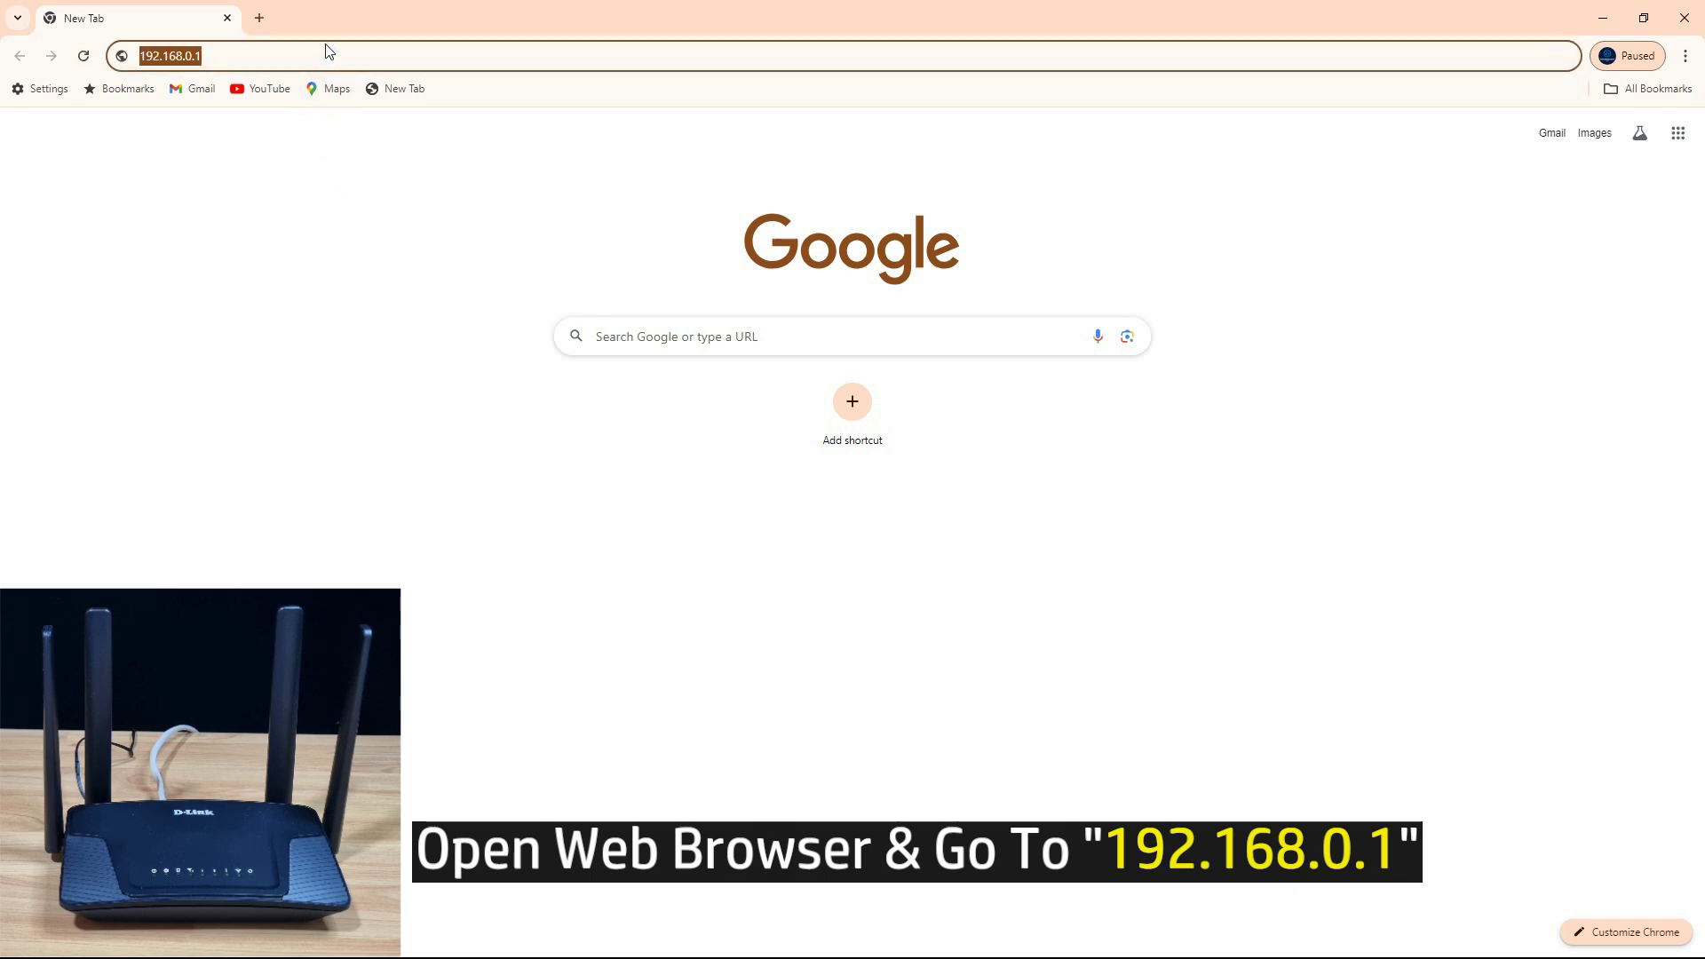
pyautogui.press('Return')
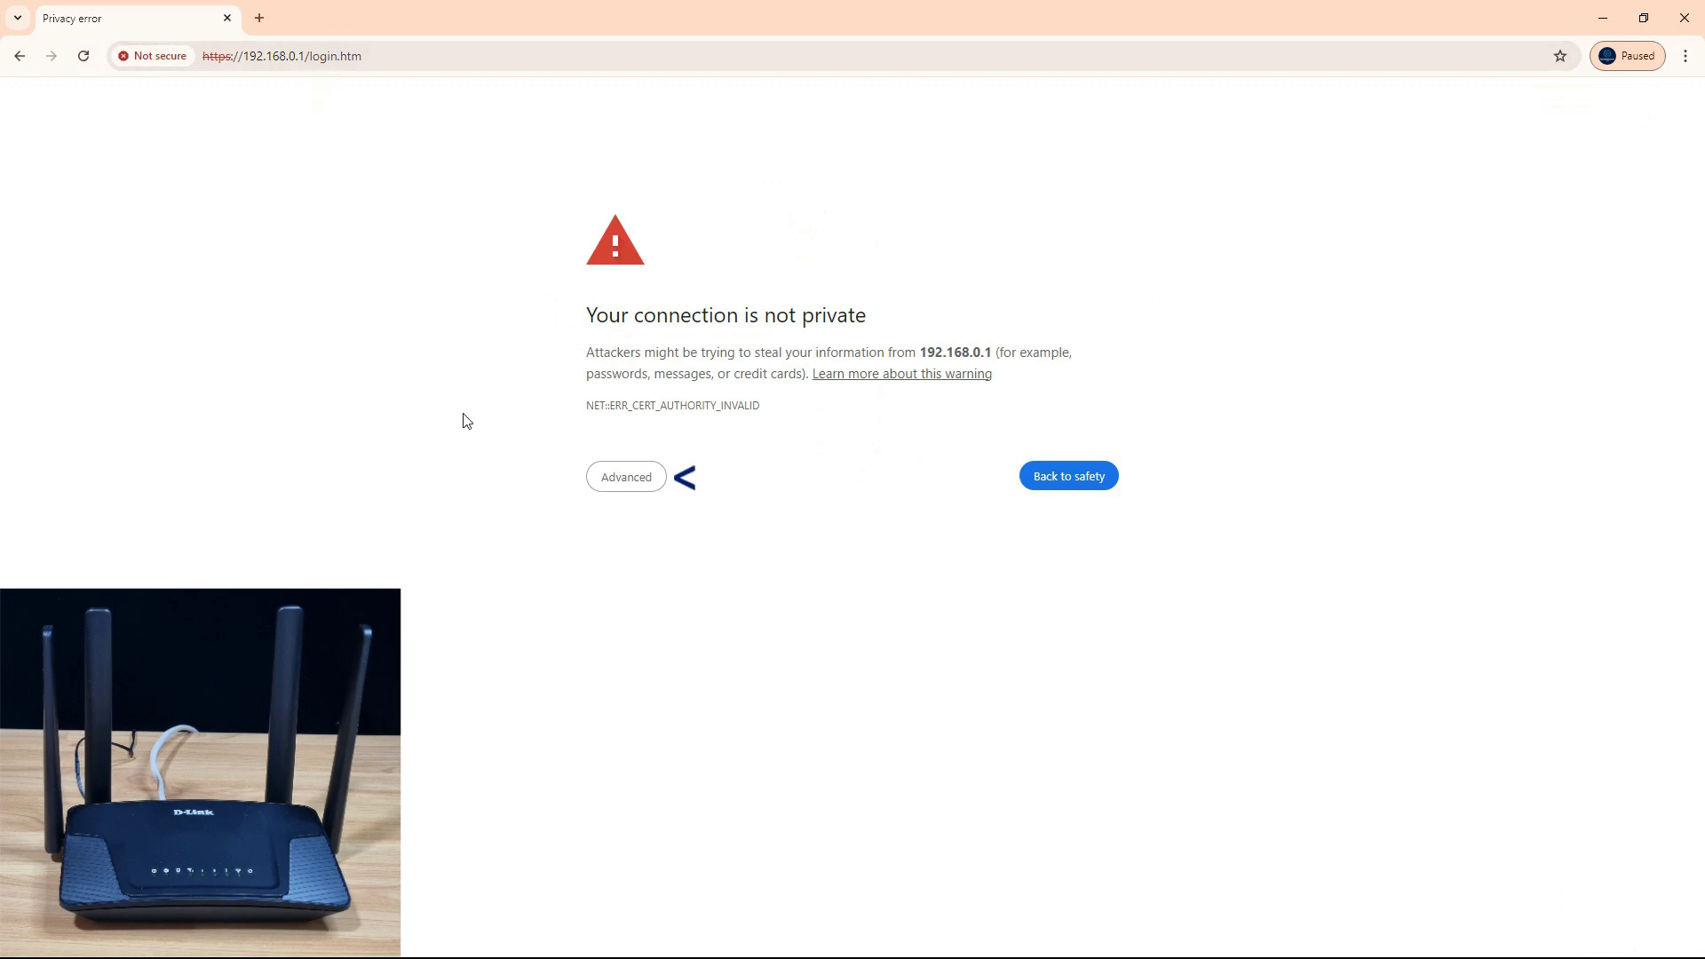
pyautogui.click(620, 479)
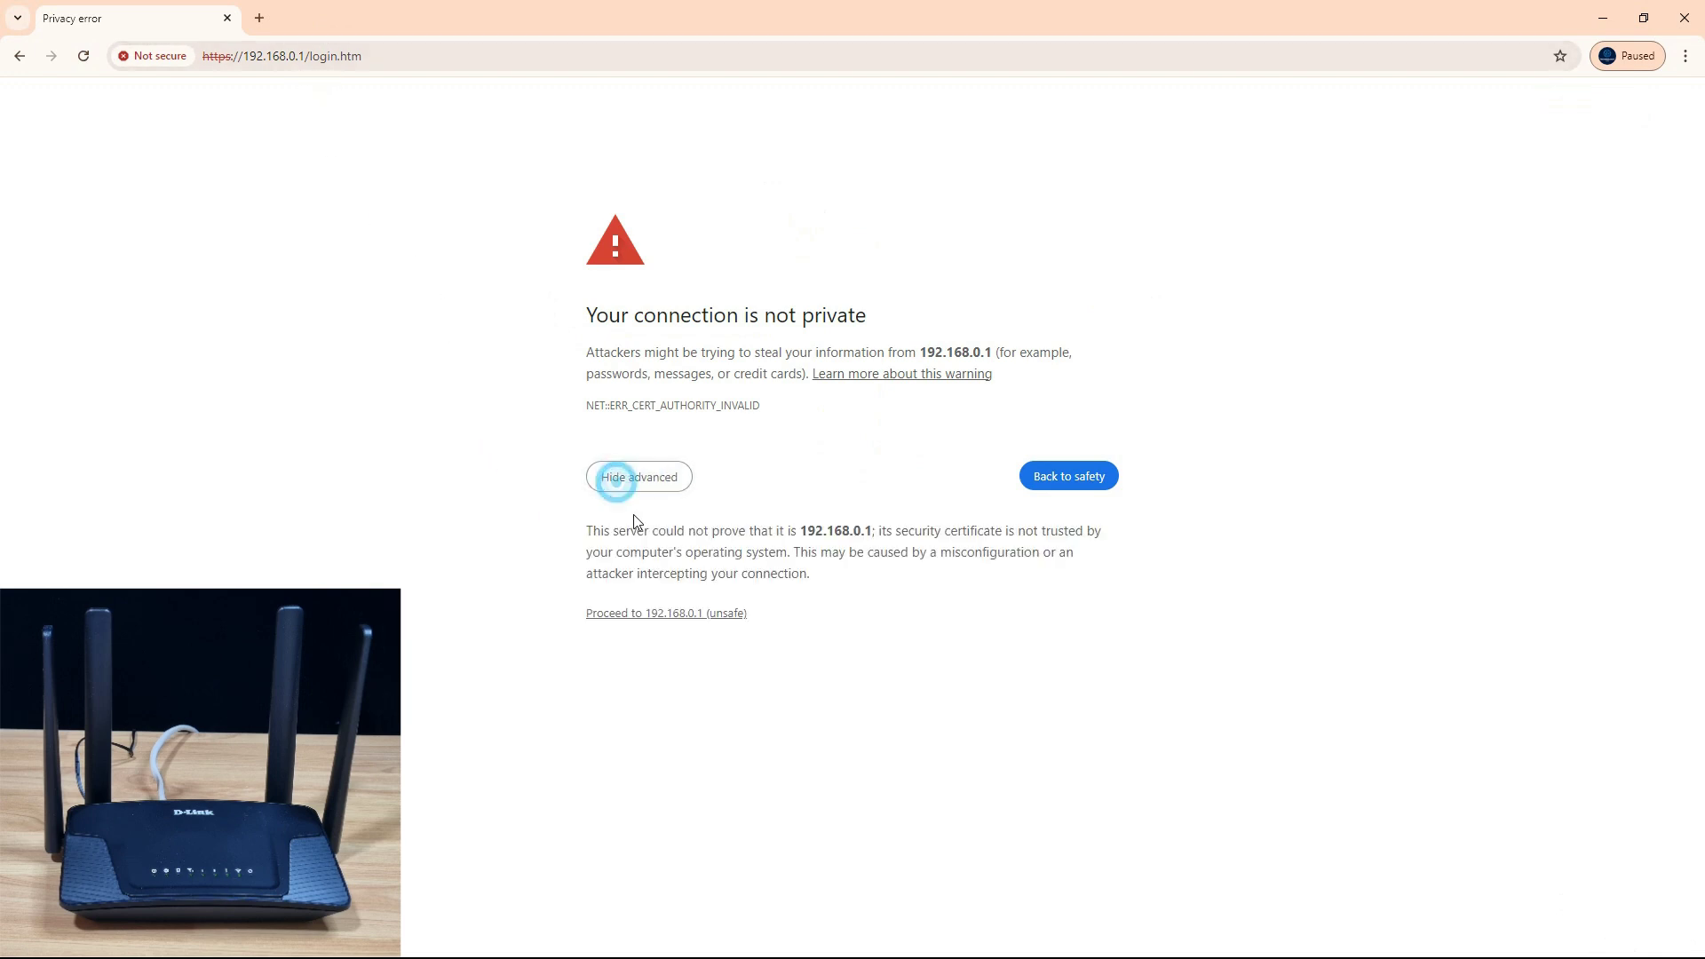
pyautogui.click(681, 617)
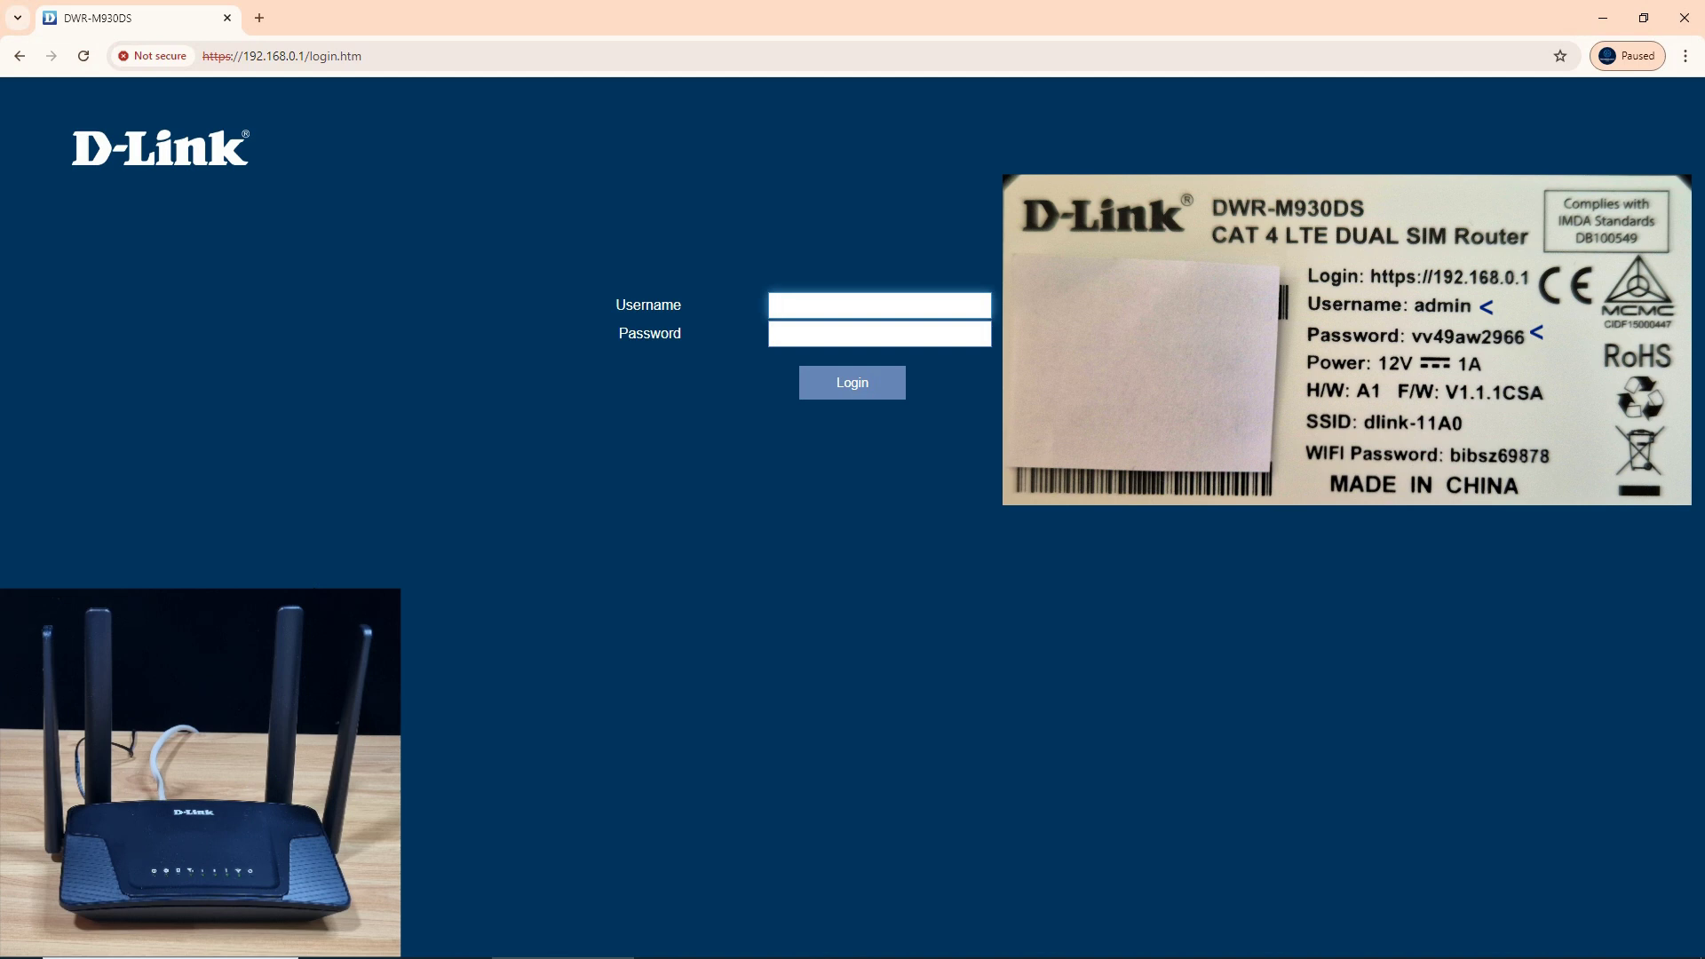
# Log in to the router with the default admin username and the password from its label.
pyautogui.write('admin')
pyautogui.click(813, 333)
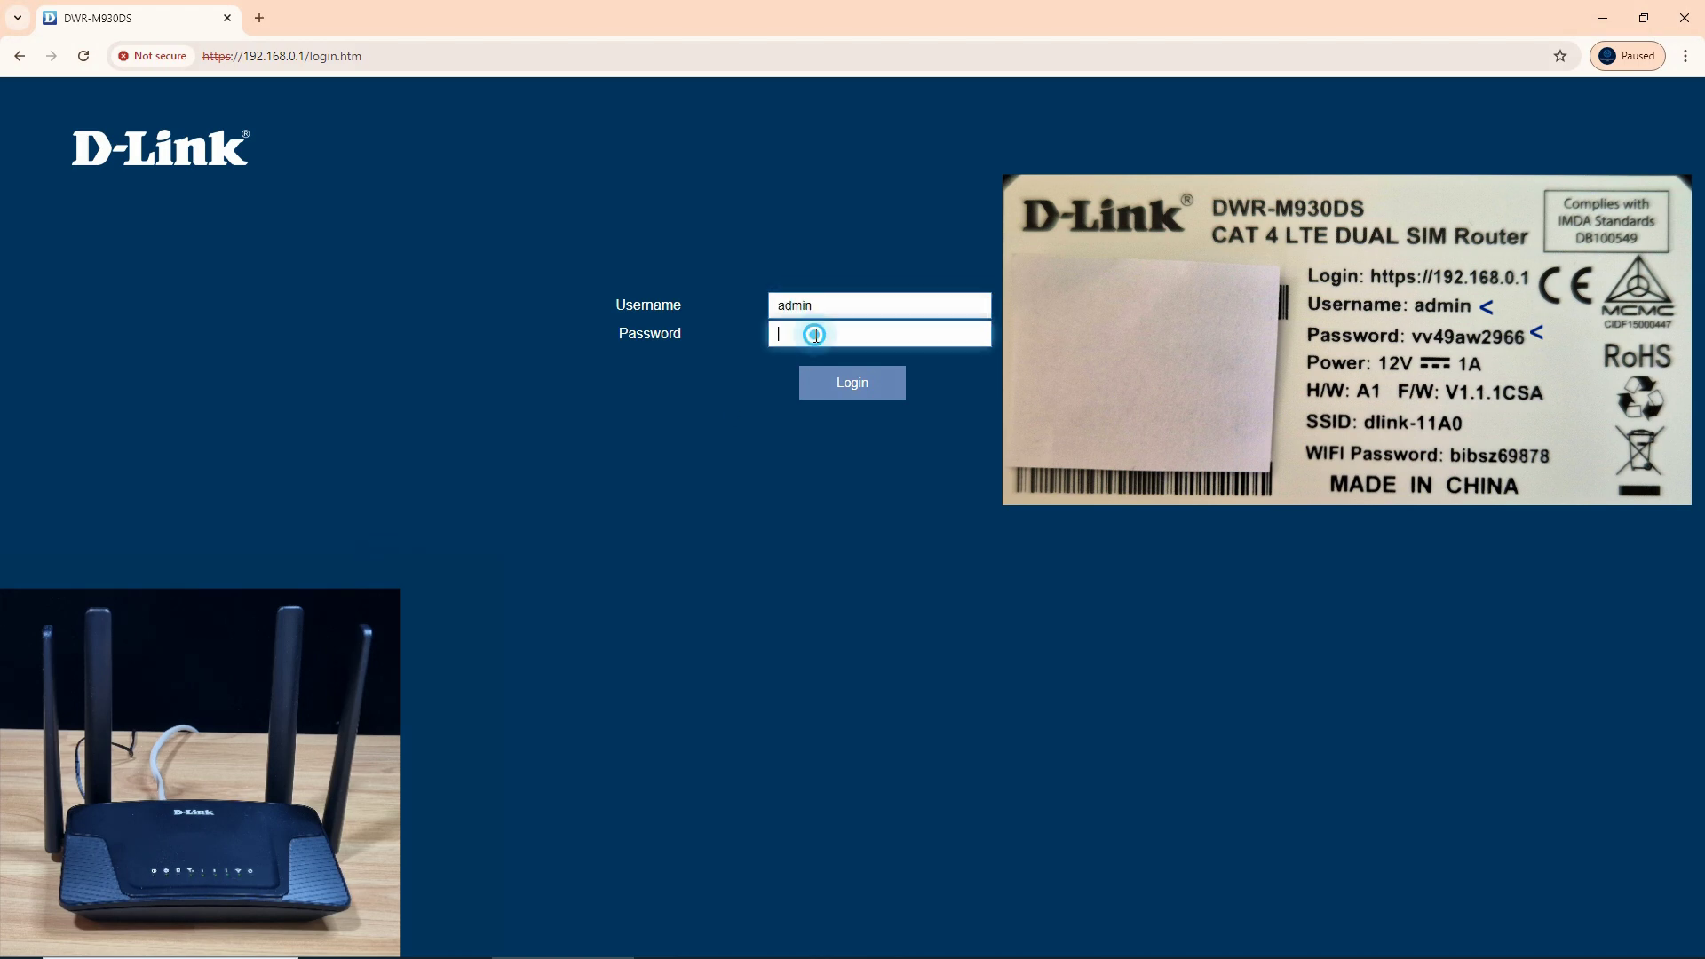
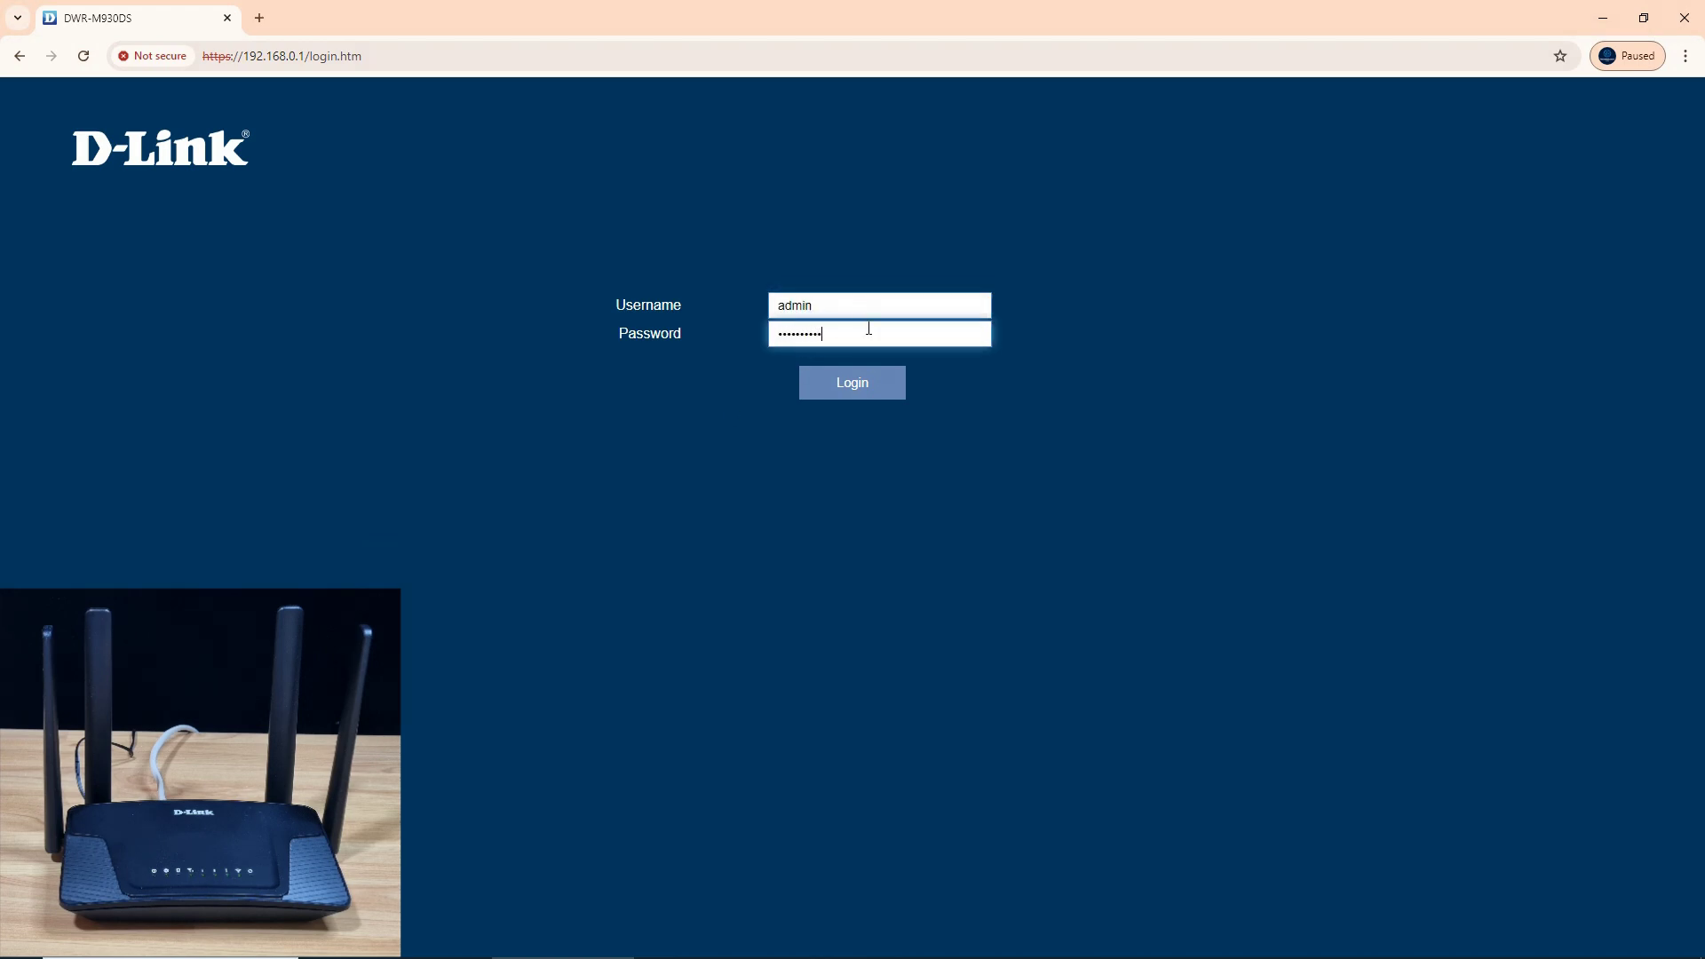
pyautogui.click(878, 393)
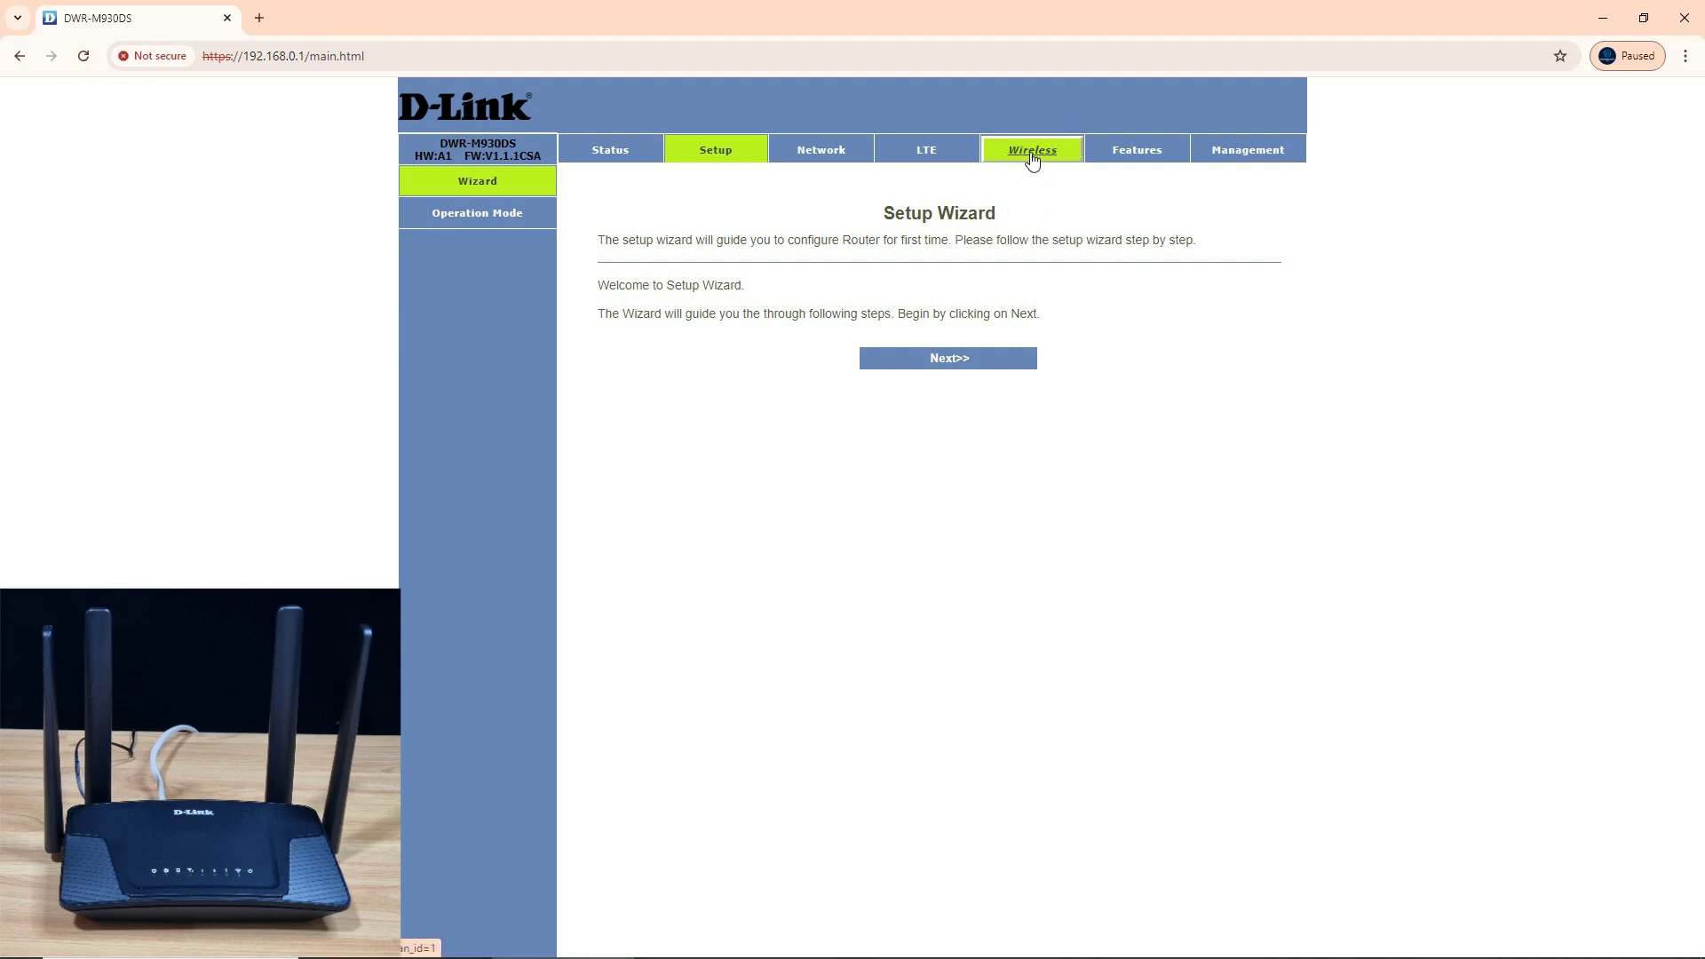
# Change the Wi-Fi SSID from dlink-11A0 to 'Tech Tips' in Wireless settings and apply.
pyautogui.click(1030, 158)
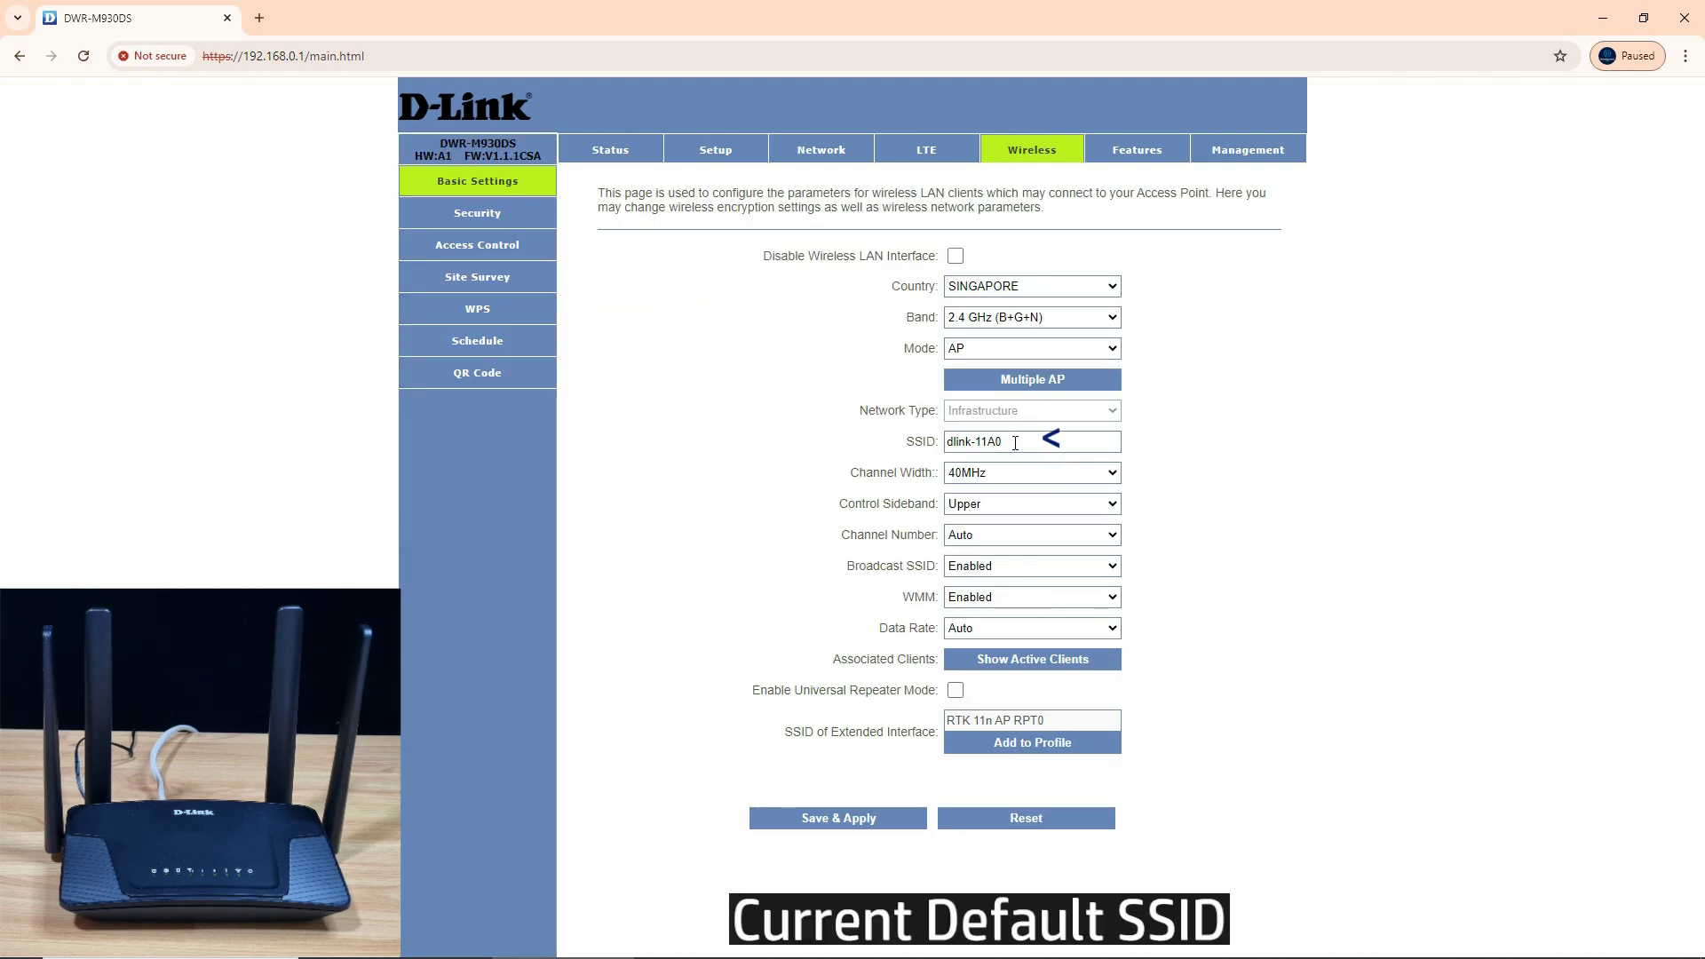
pyautogui.moveTo(1015, 443); pyautogui.dragTo(880, 444)
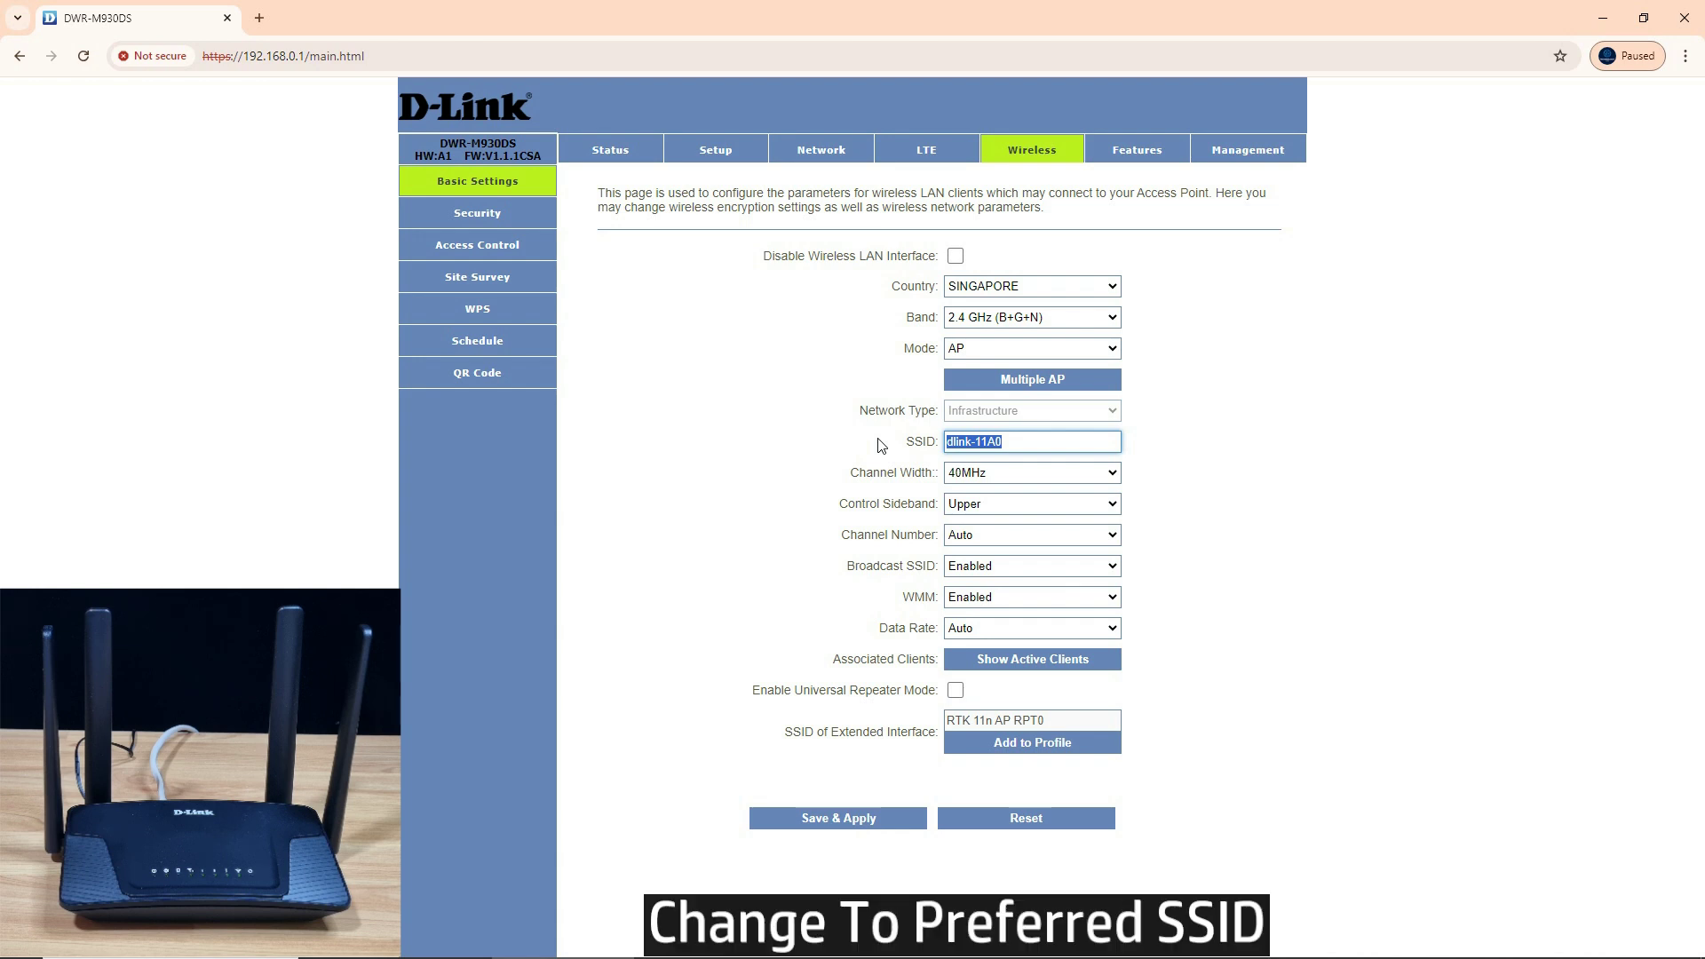
pyautogui.write('Tech Tips')
pyautogui.click(840, 824)
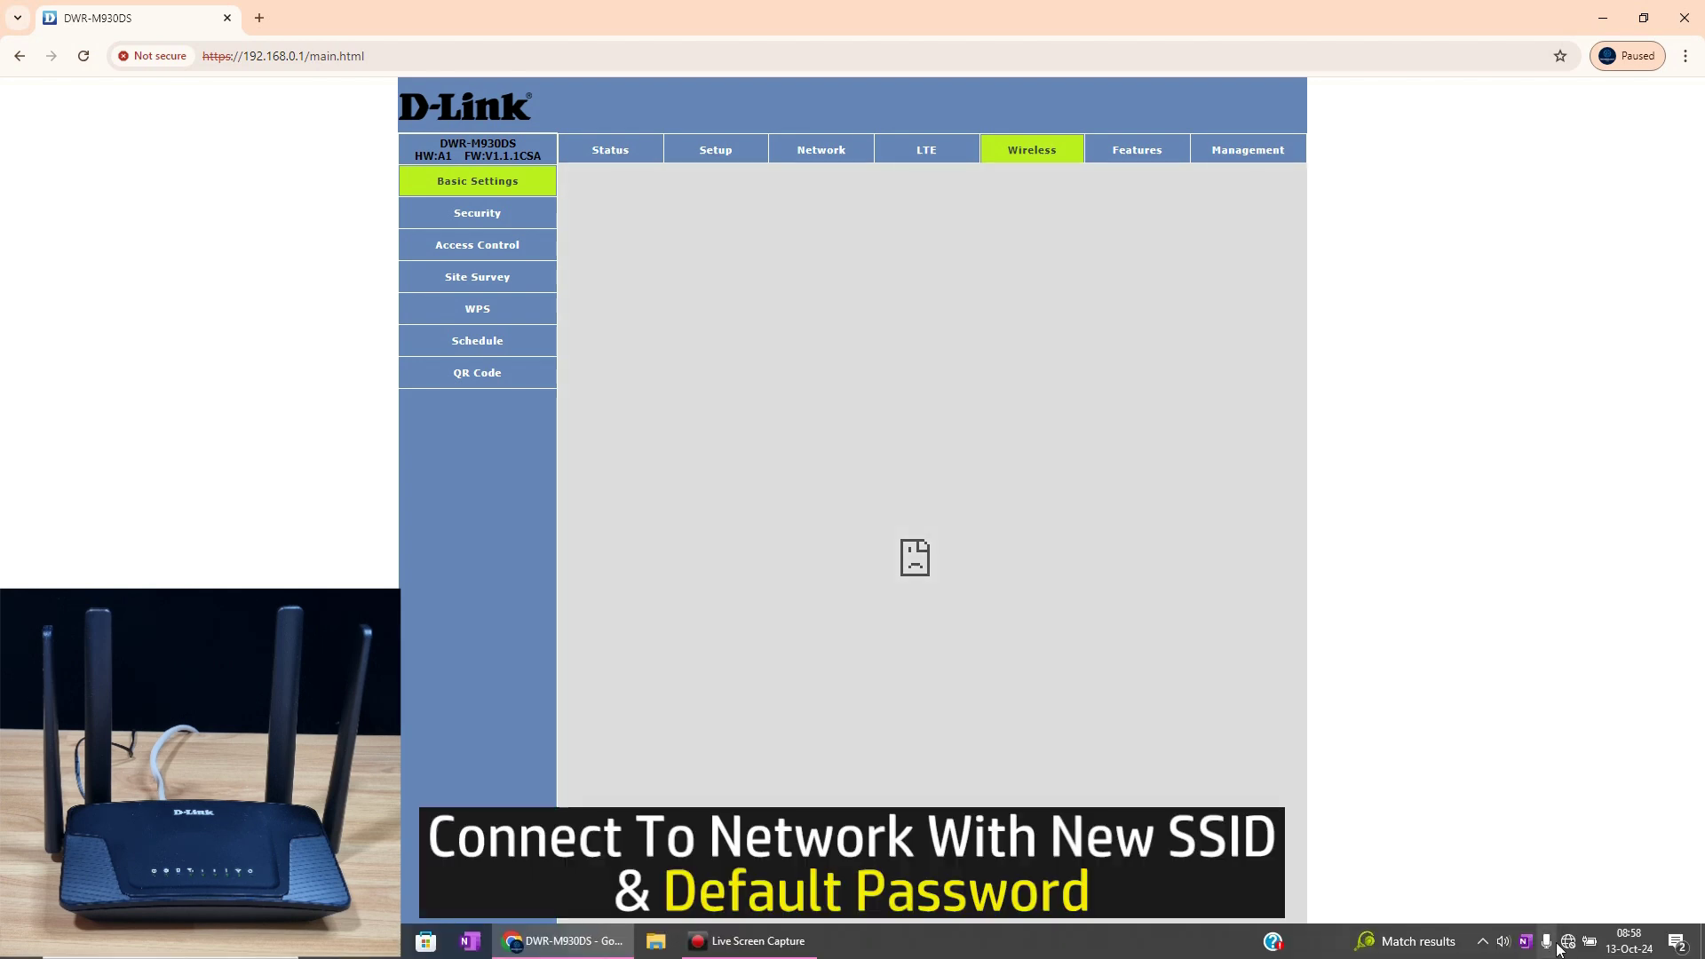
# Join Tech Tips with the router's default Wi-Fi key, with automatic connection turned off.
pyautogui.click(1567, 941)
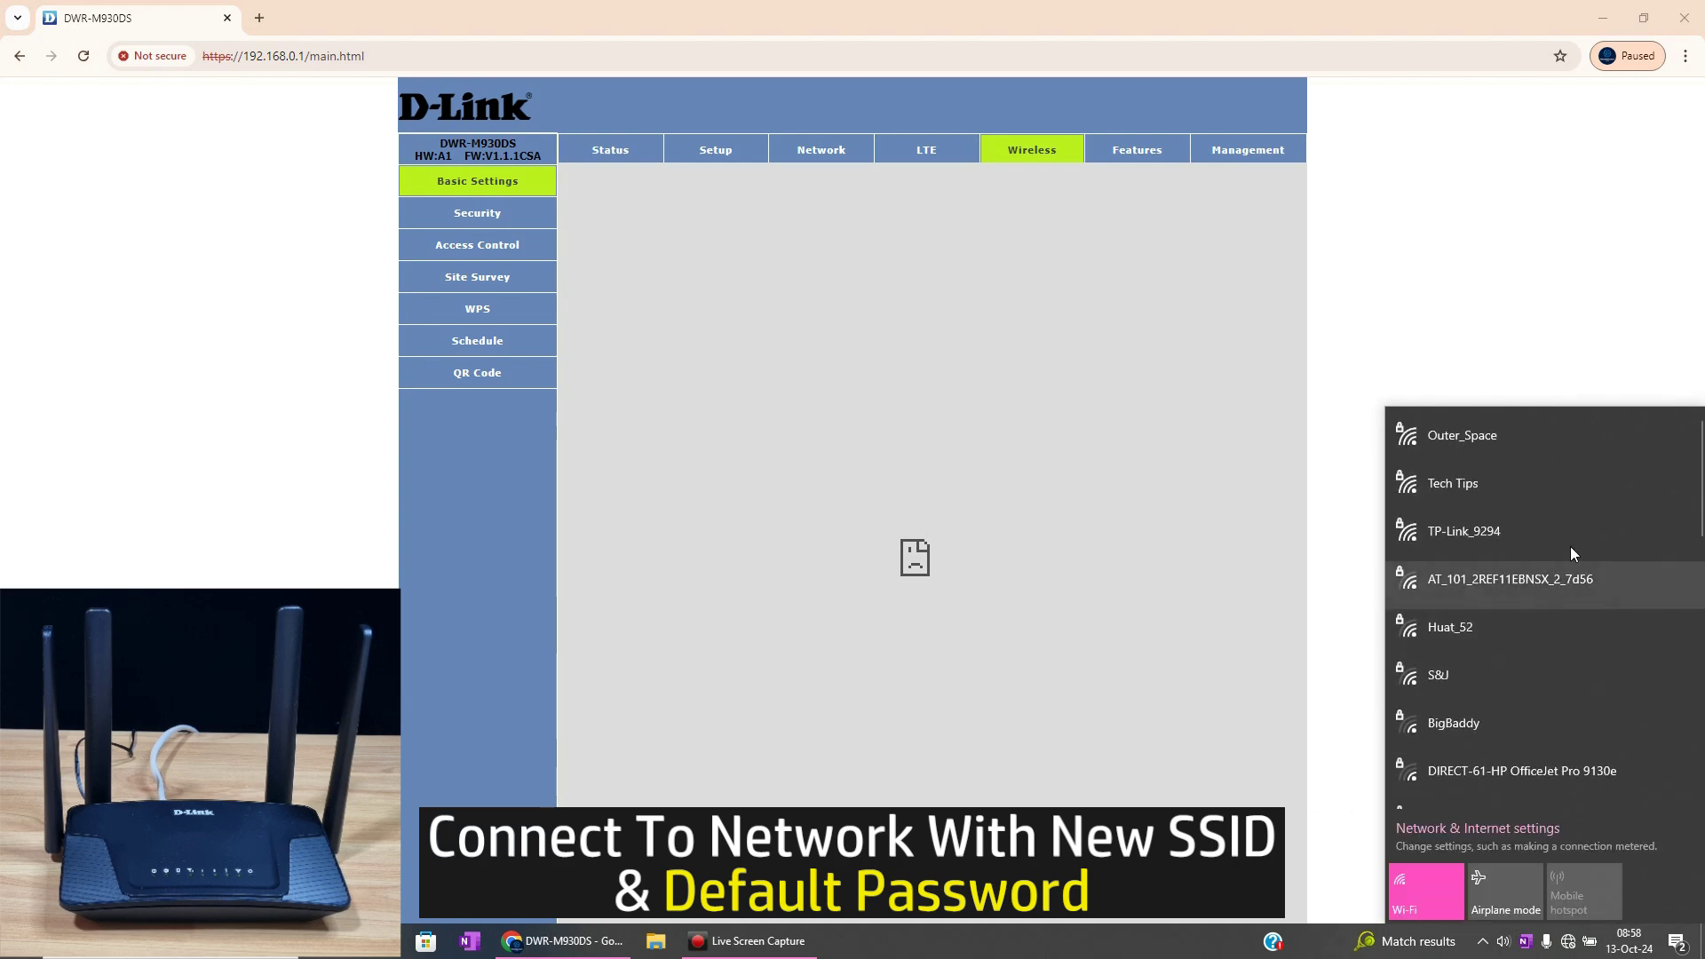
pyautogui.click(1508, 494)
pyautogui.click(1507, 530)
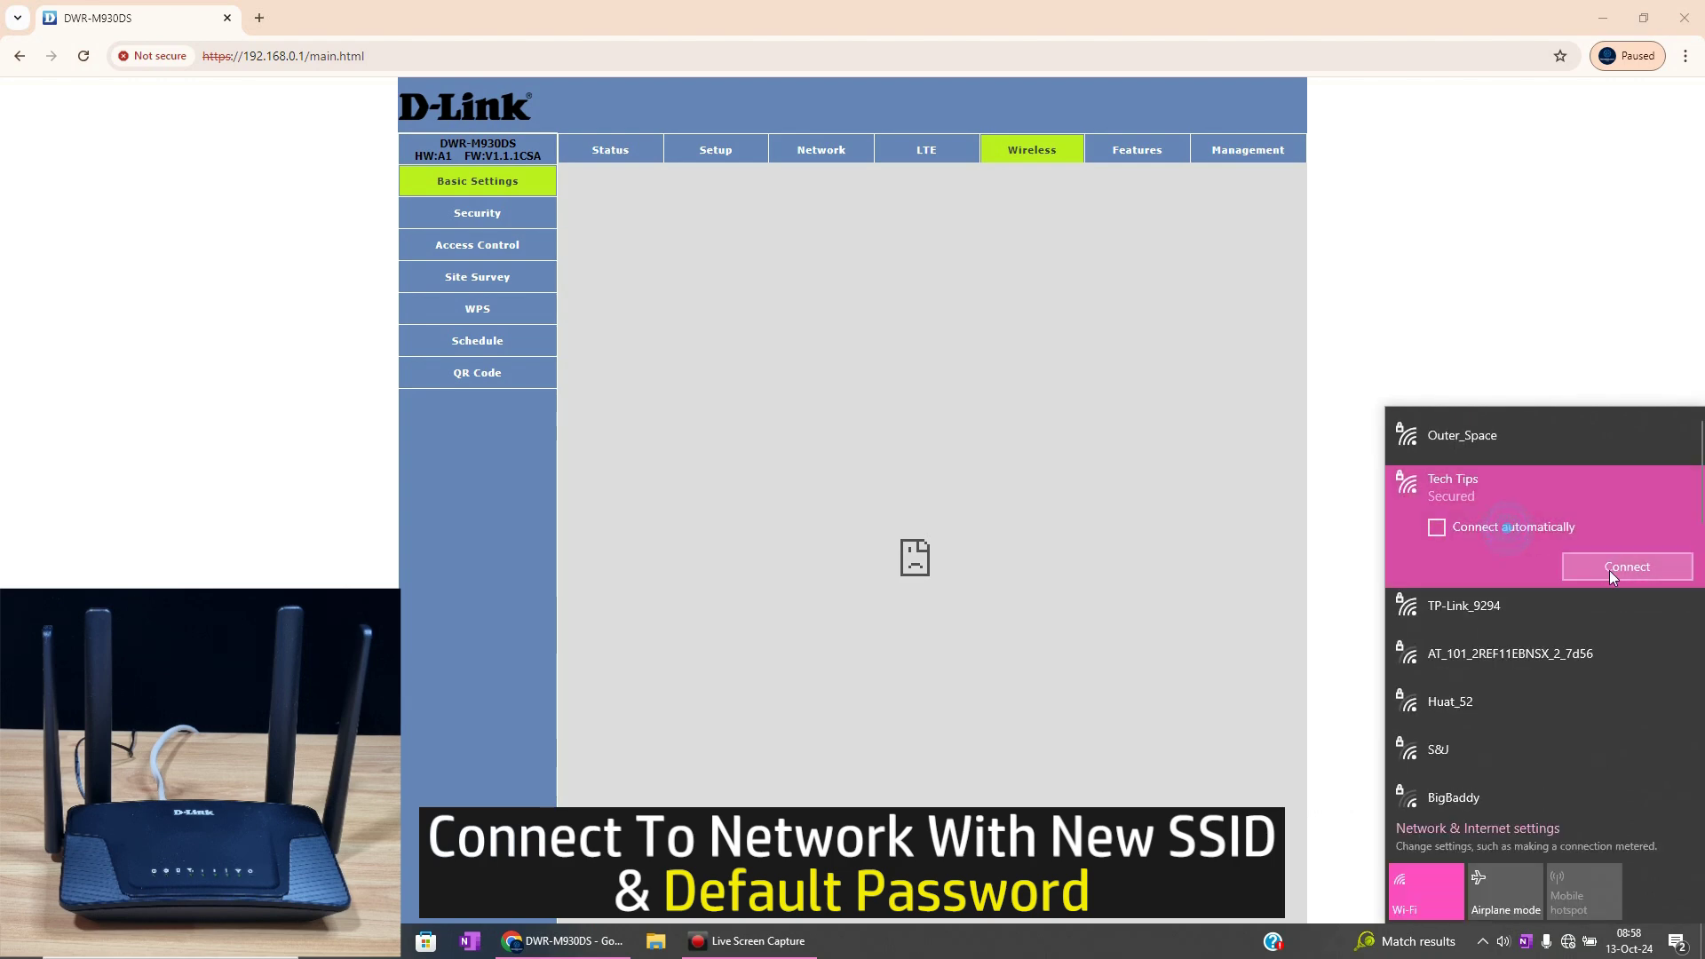
pyautogui.click(1633, 567)
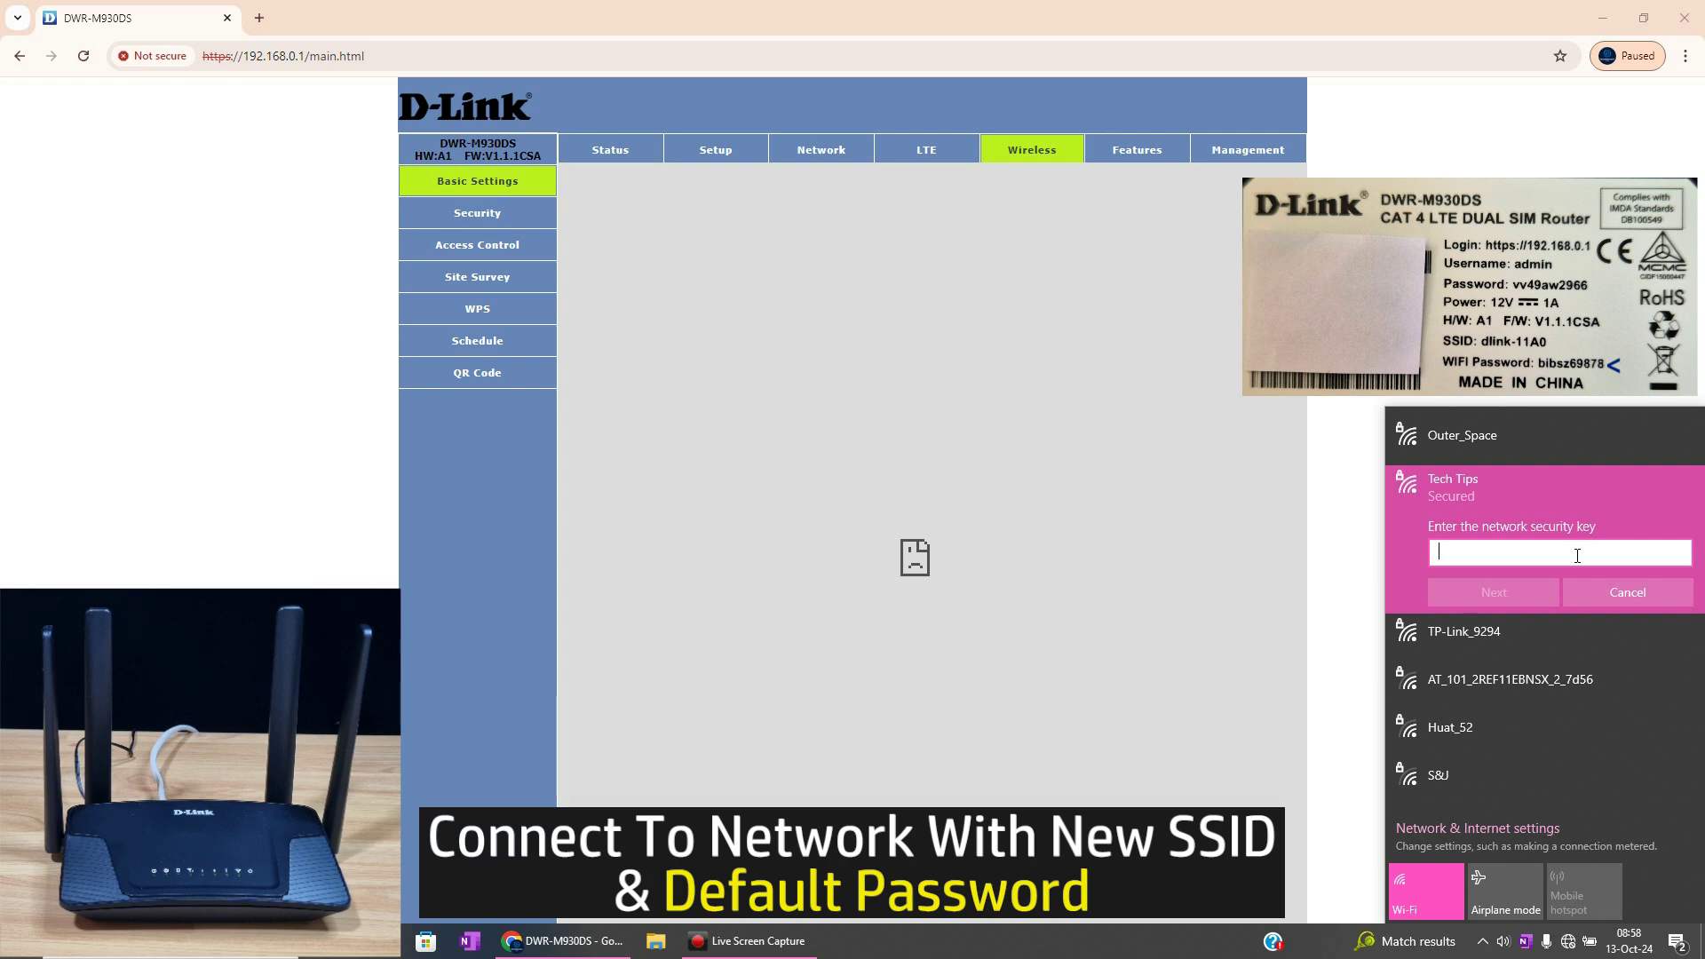
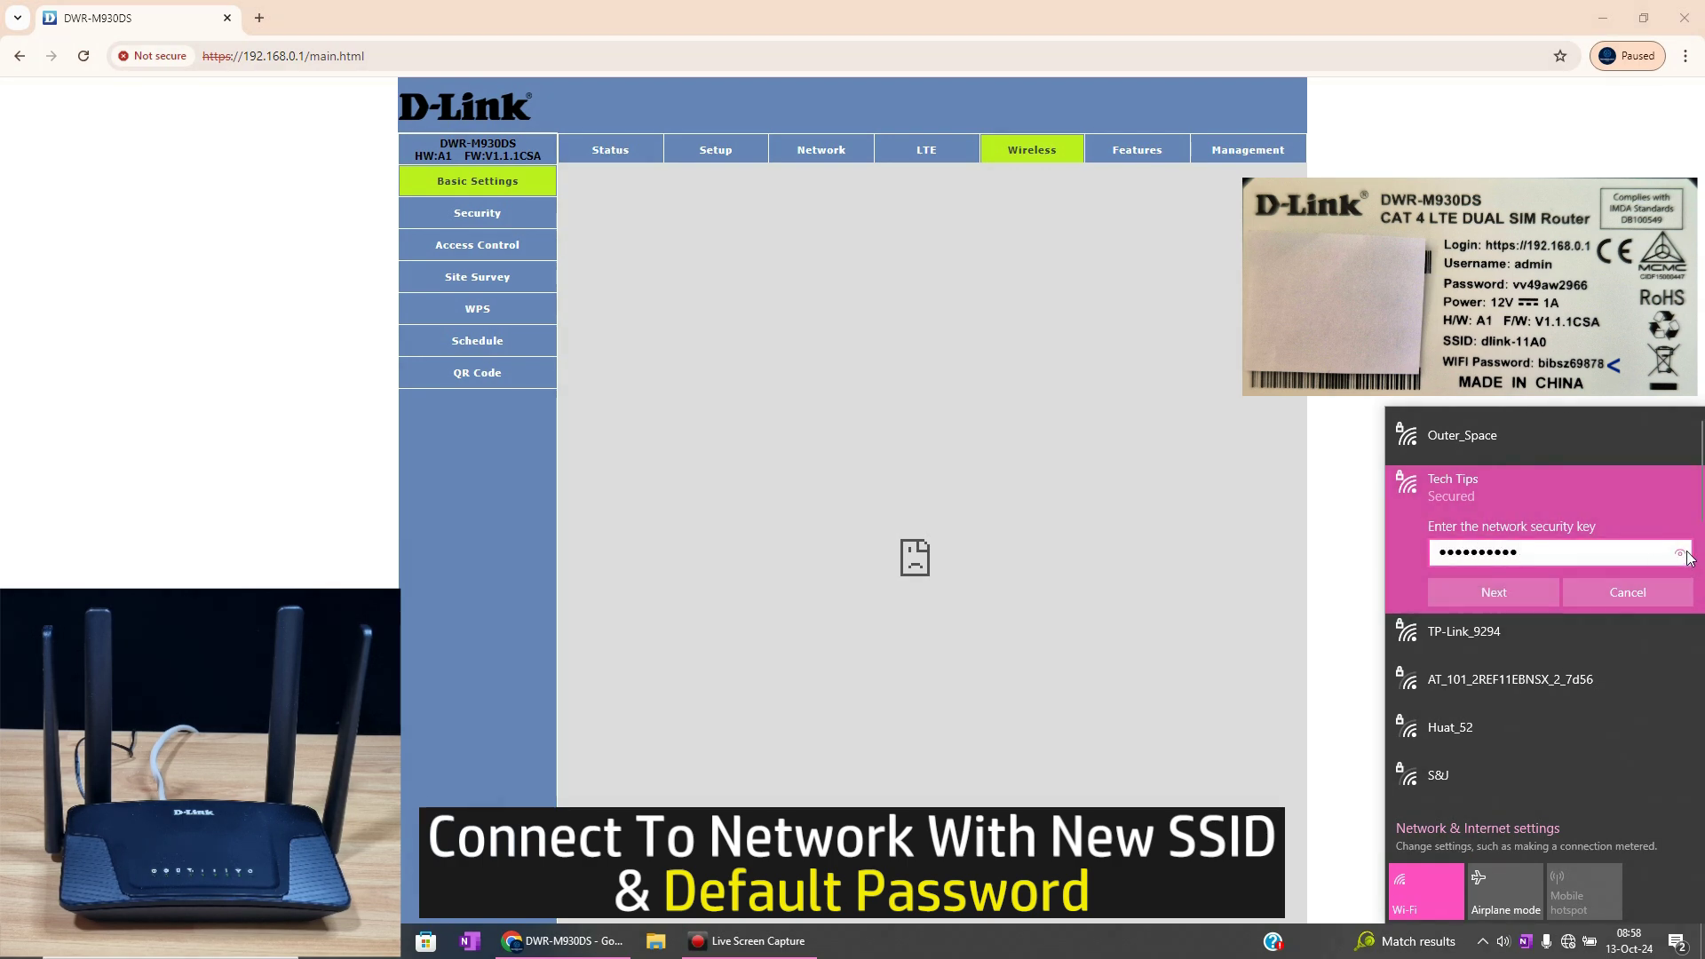
pyautogui.click(1685, 554)
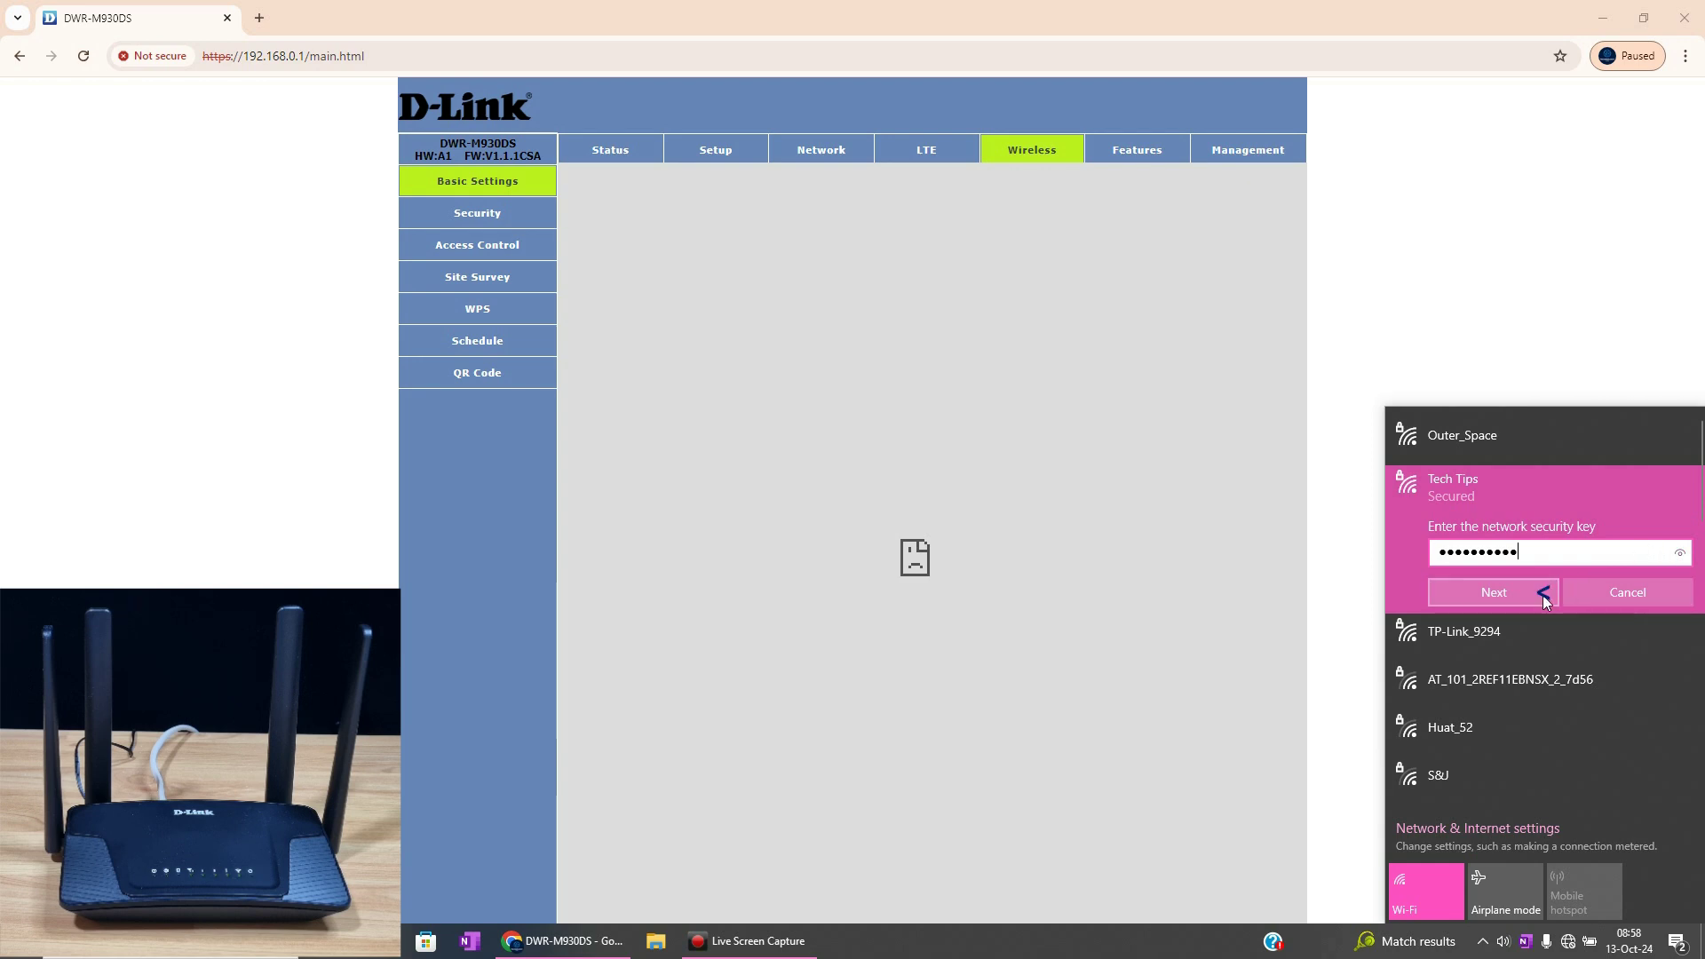
pyautogui.click(1513, 591)
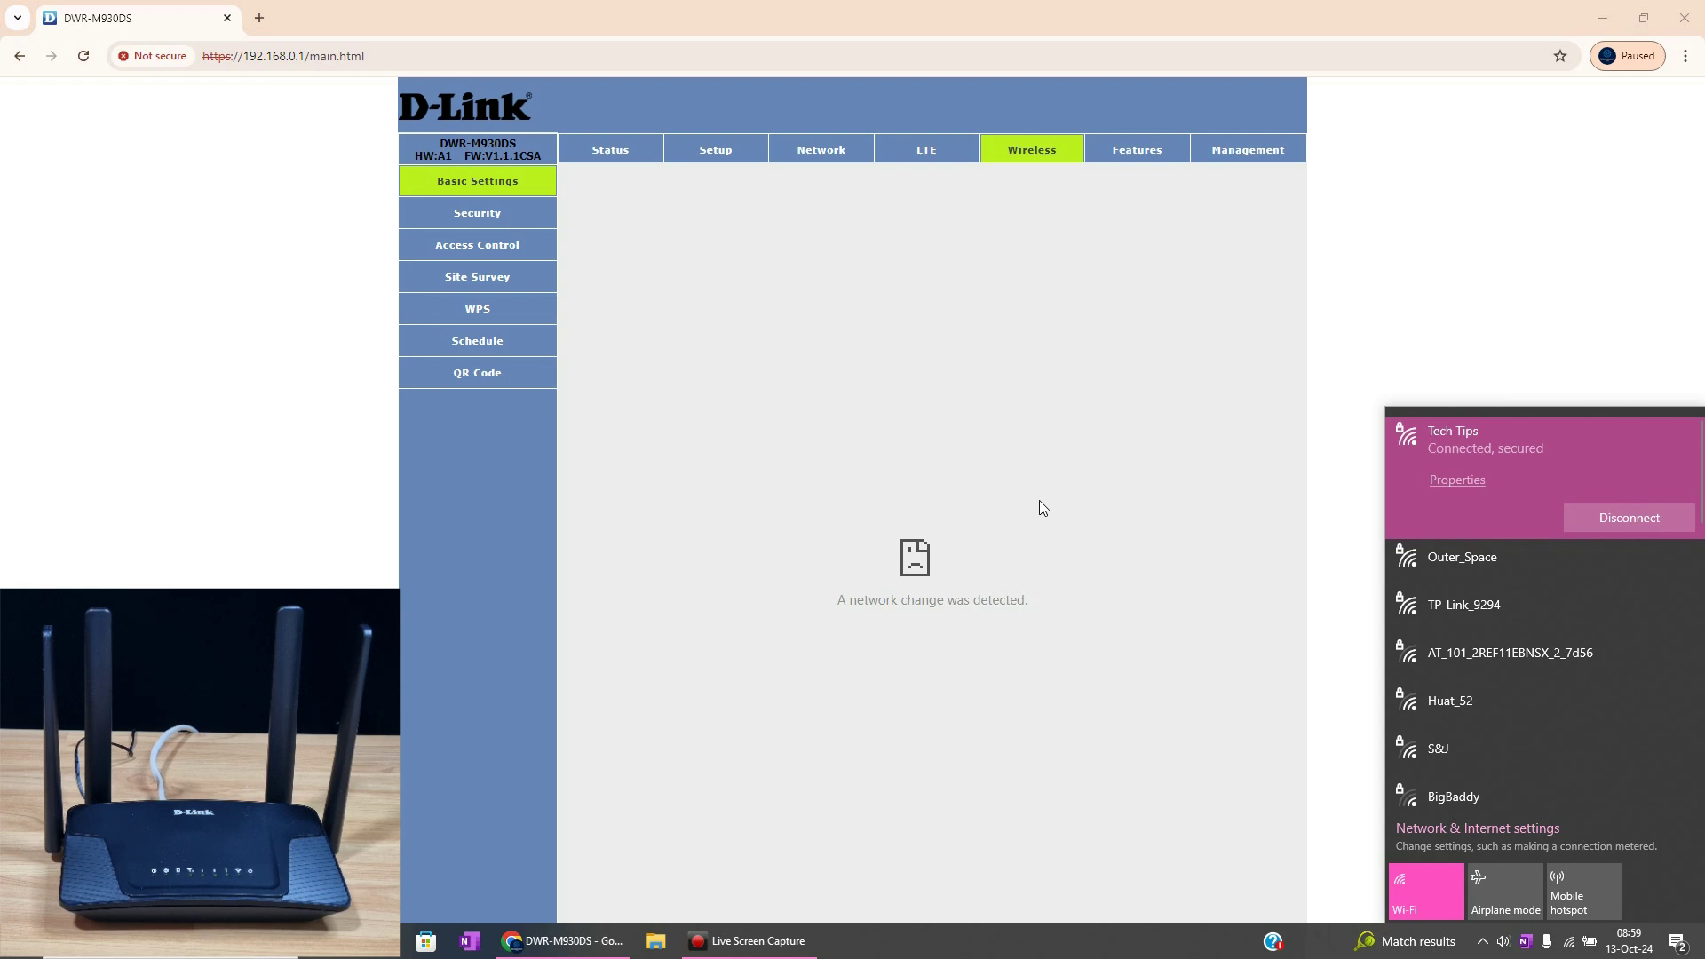
# Reload the router page and return to Wireless Basic Settings, now showing SSID Tech Tips.
pyautogui.rightClick(642, 313)
pyautogui.click(657, 382)
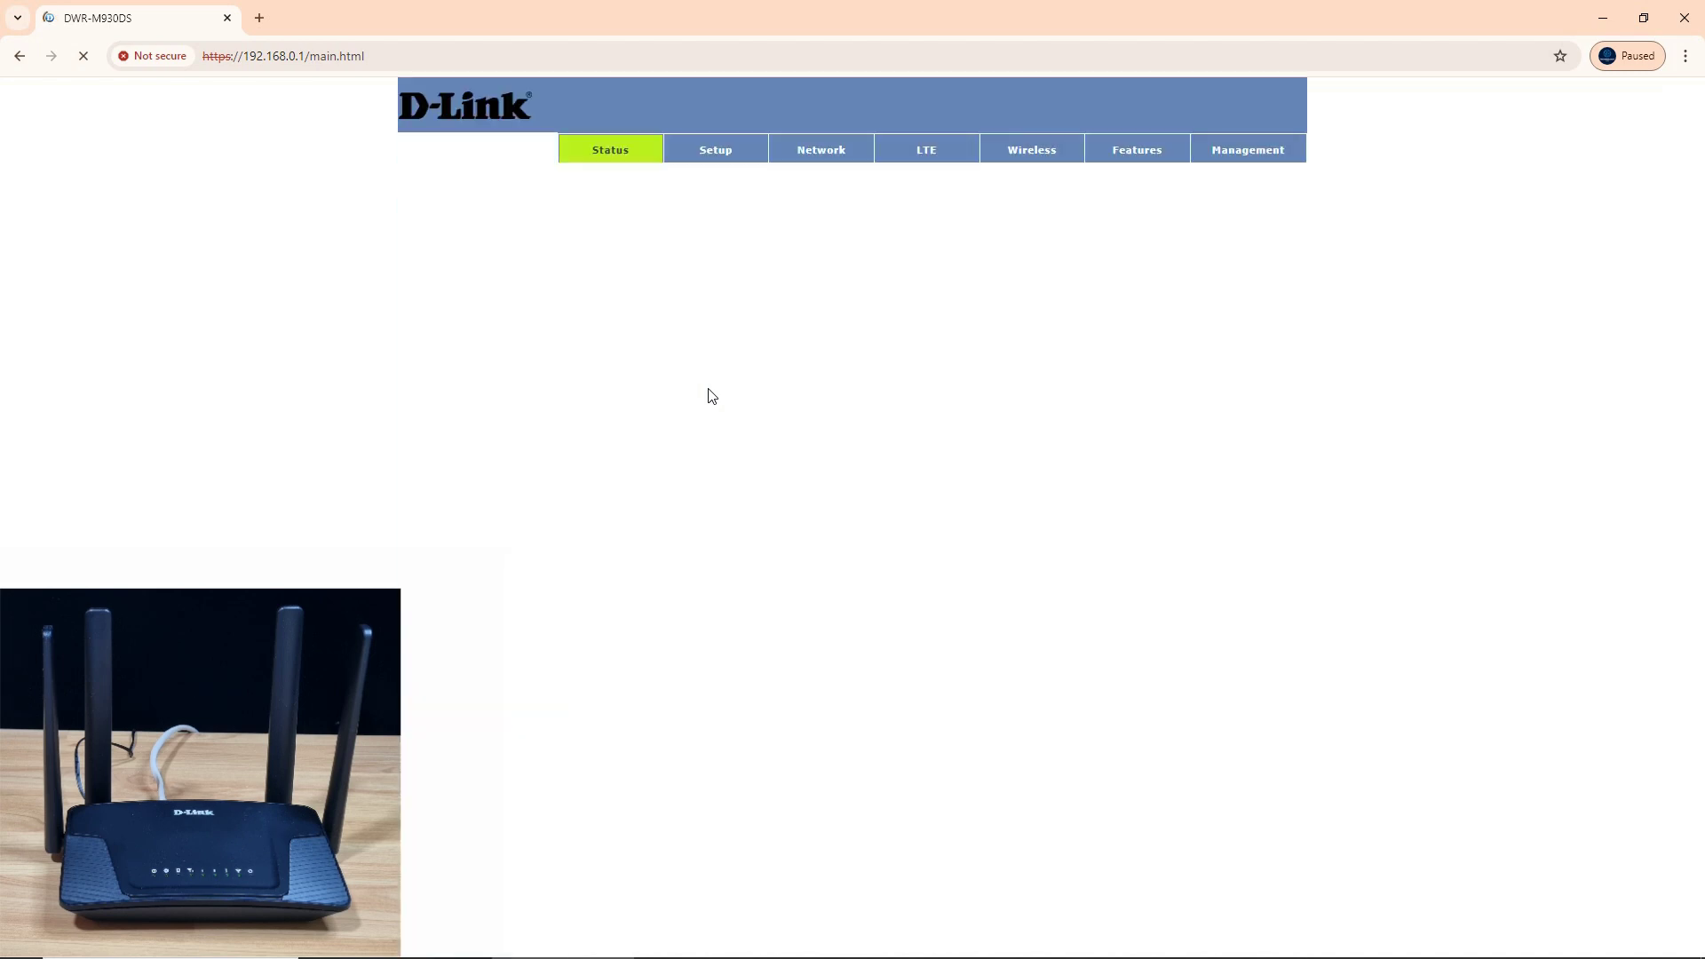
pyautogui.click(1033, 152)
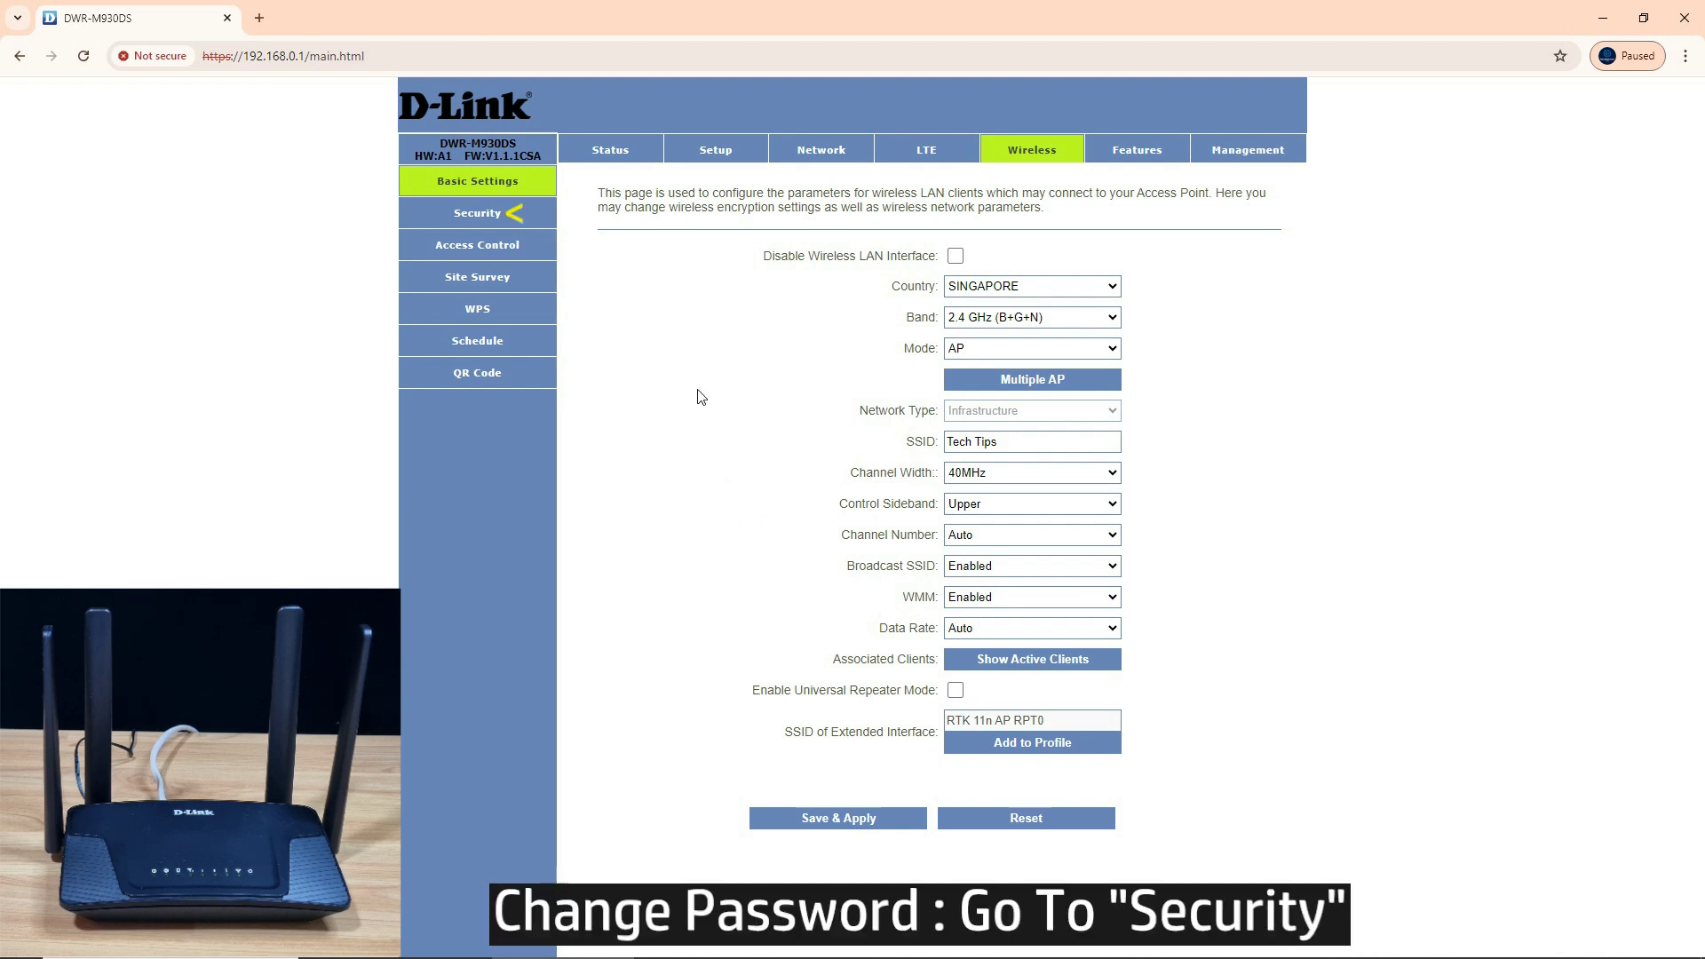
# On the Wireless Security page, replace the old pre-shared key with a new passphrase and save.
pyautogui.click(478, 216)
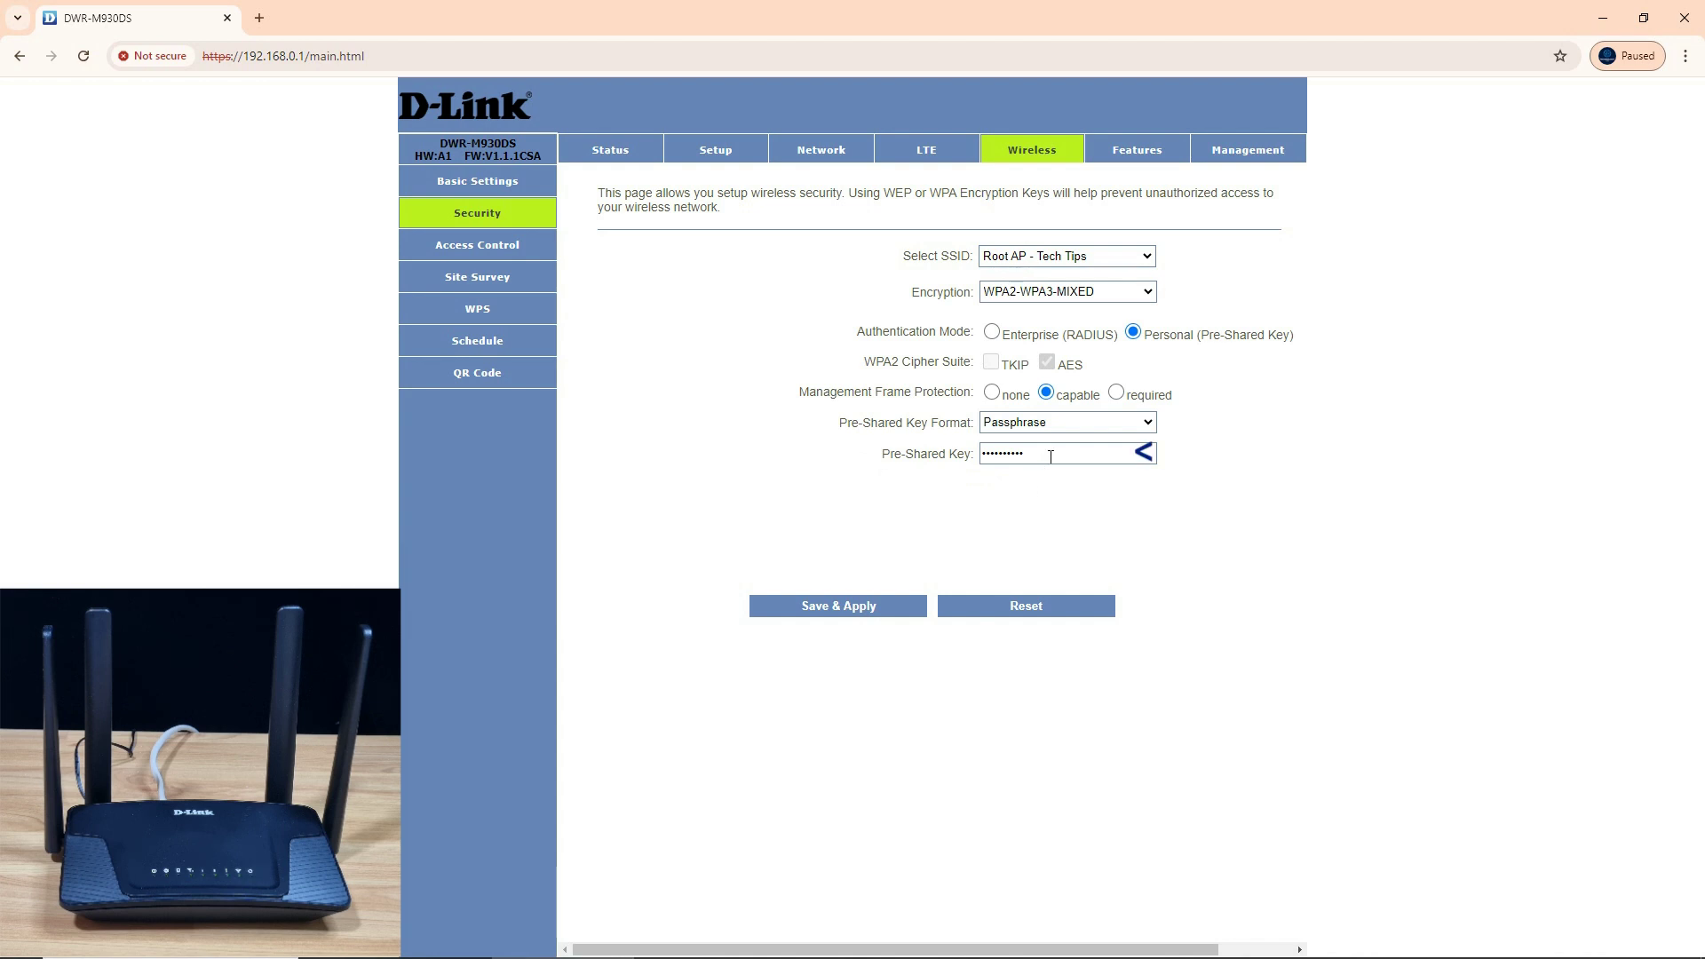
pyautogui.click(1051, 455)
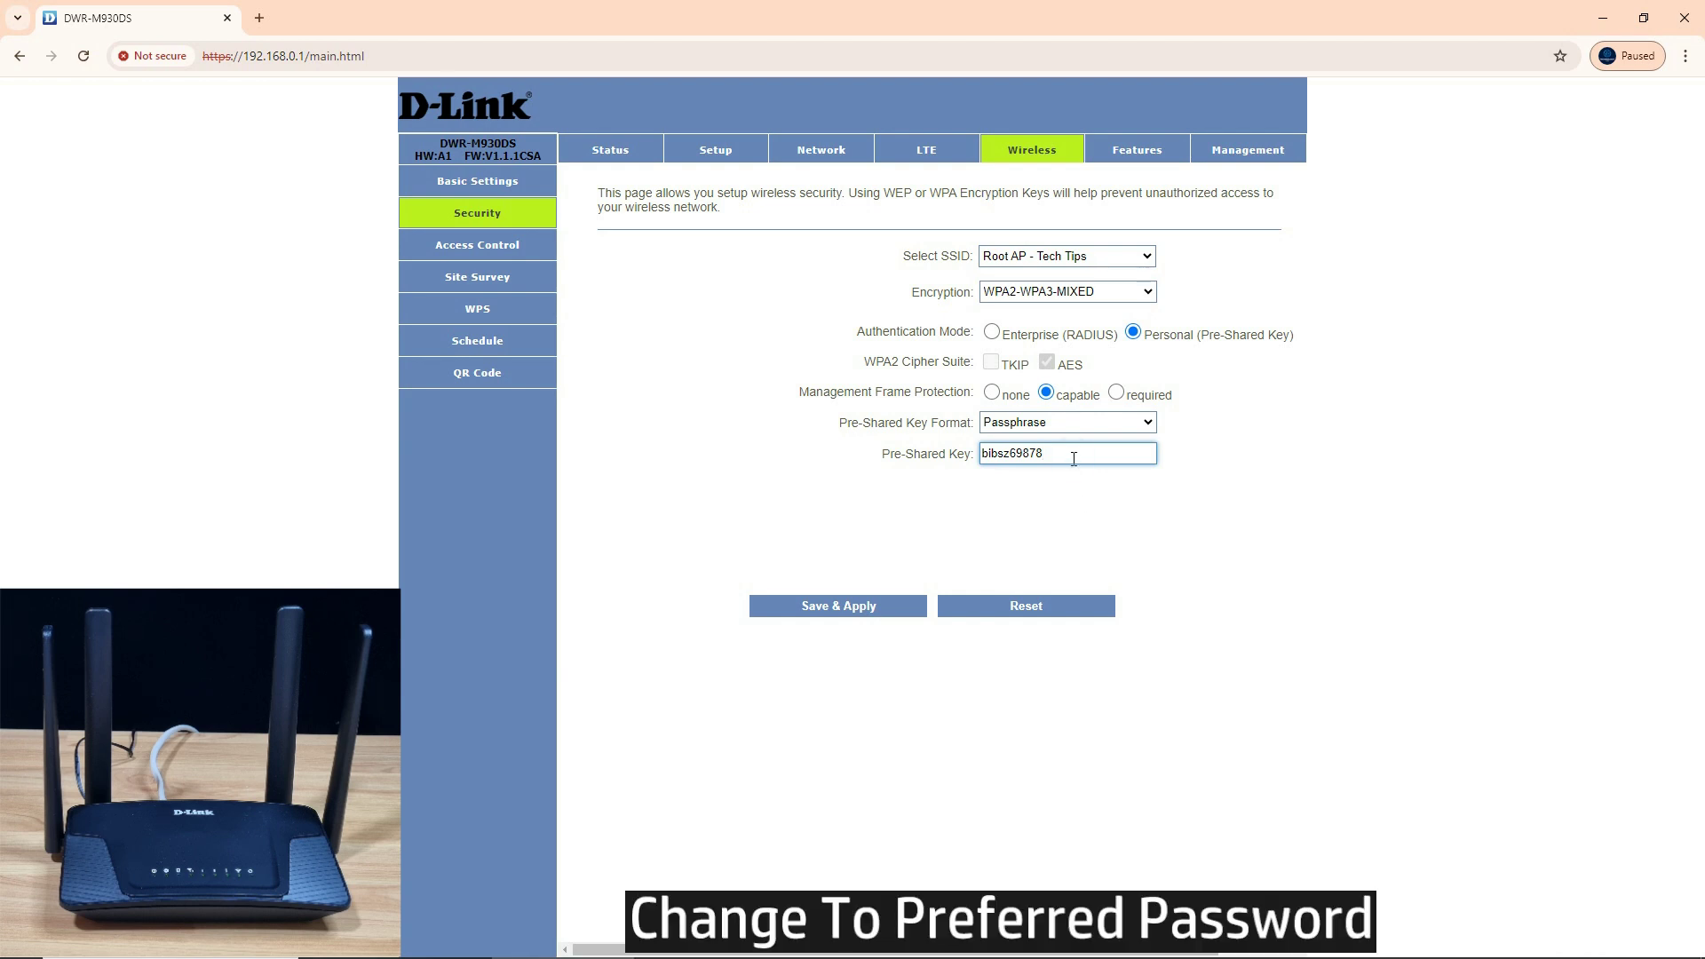
pyautogui.moveTo(1074, 459); pyautogui.dragTo(933, 450)
pyautogui.click(850, 608)
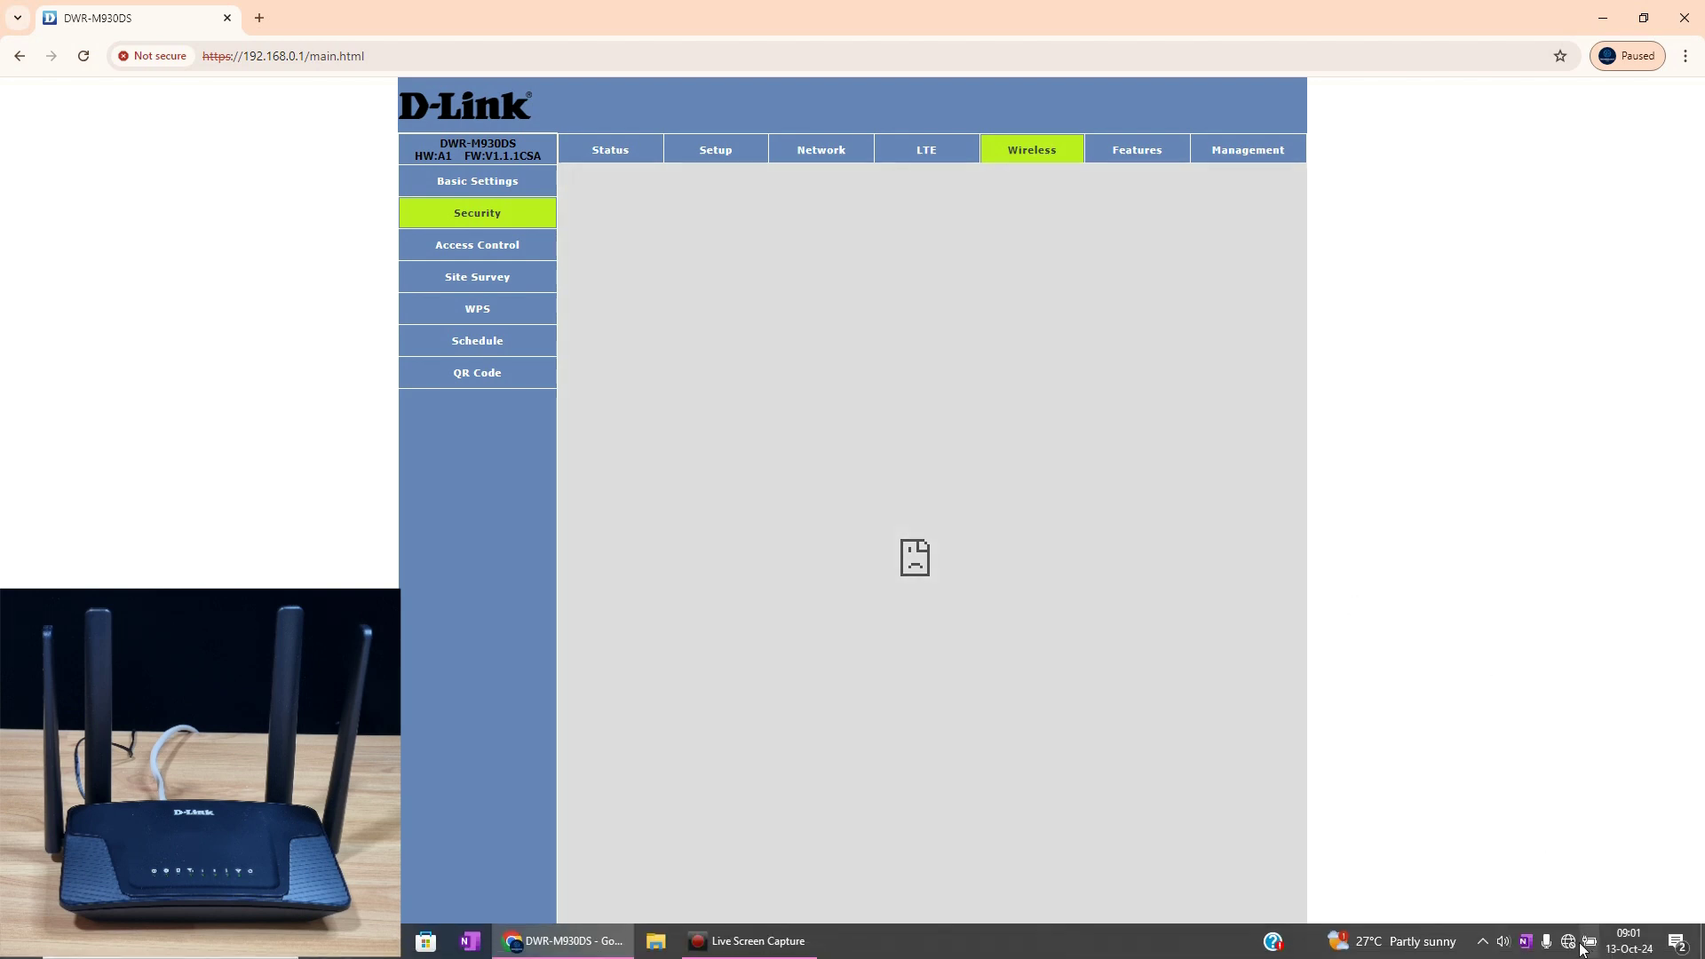
# Forget the saved Tech Tips network in the Windows Wi-Fi list.
pyautogui.click(1567, 940)
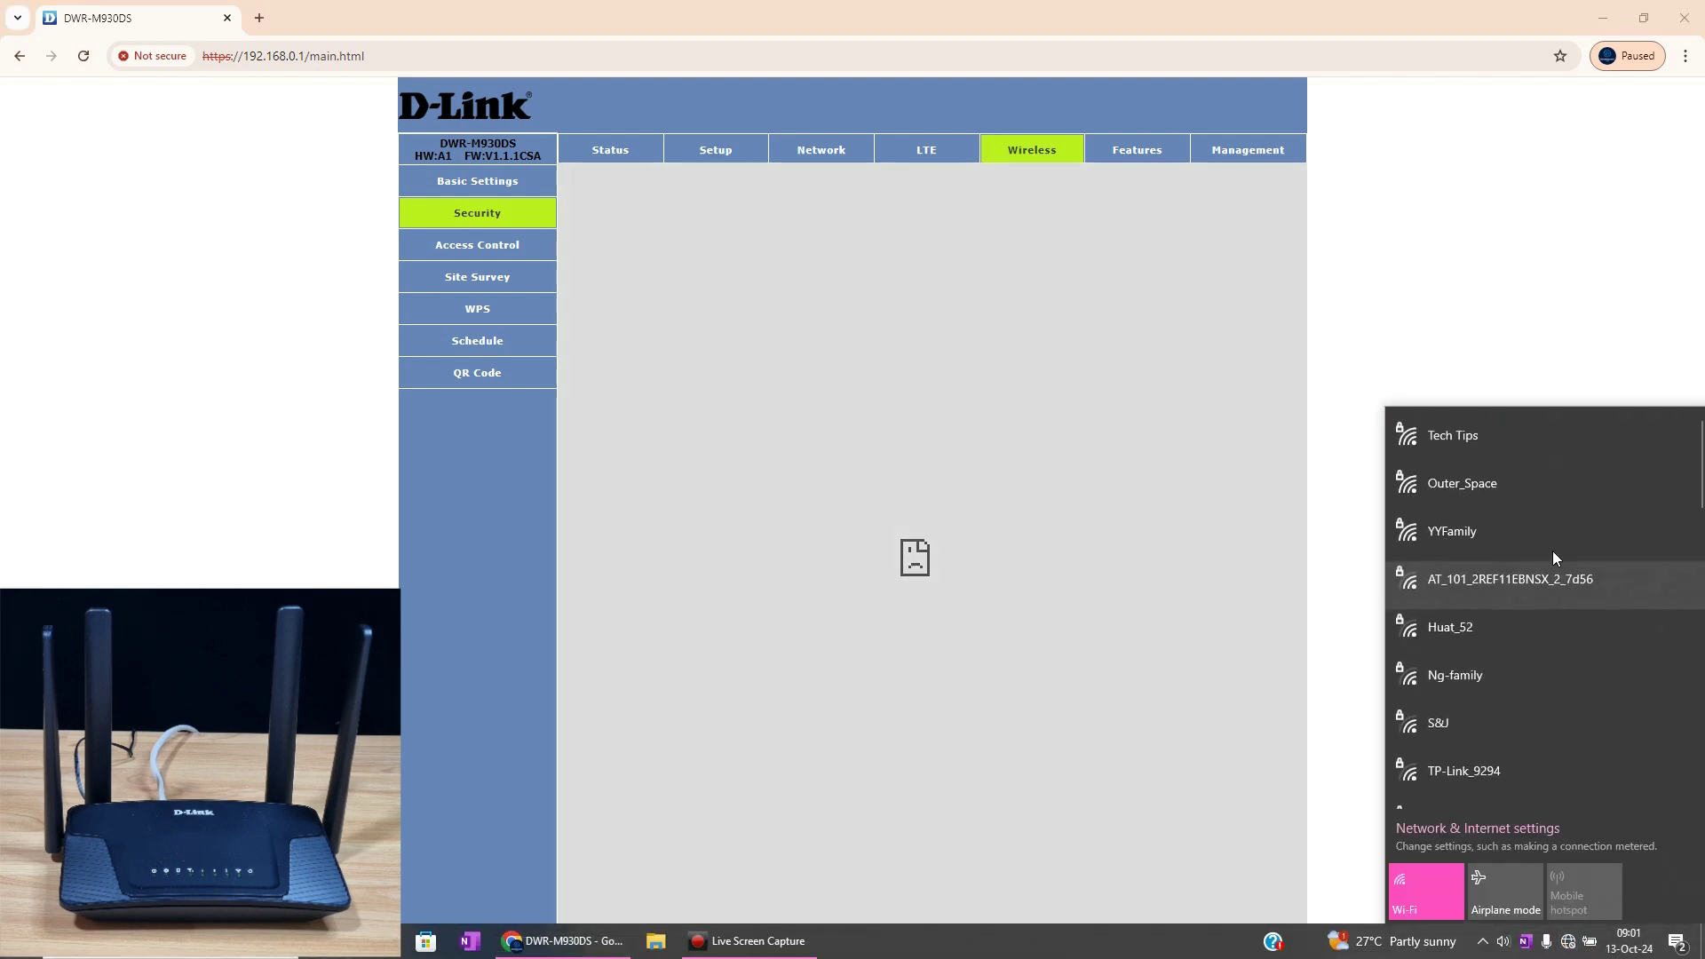
pyautogui.rightClick(1510, 444)
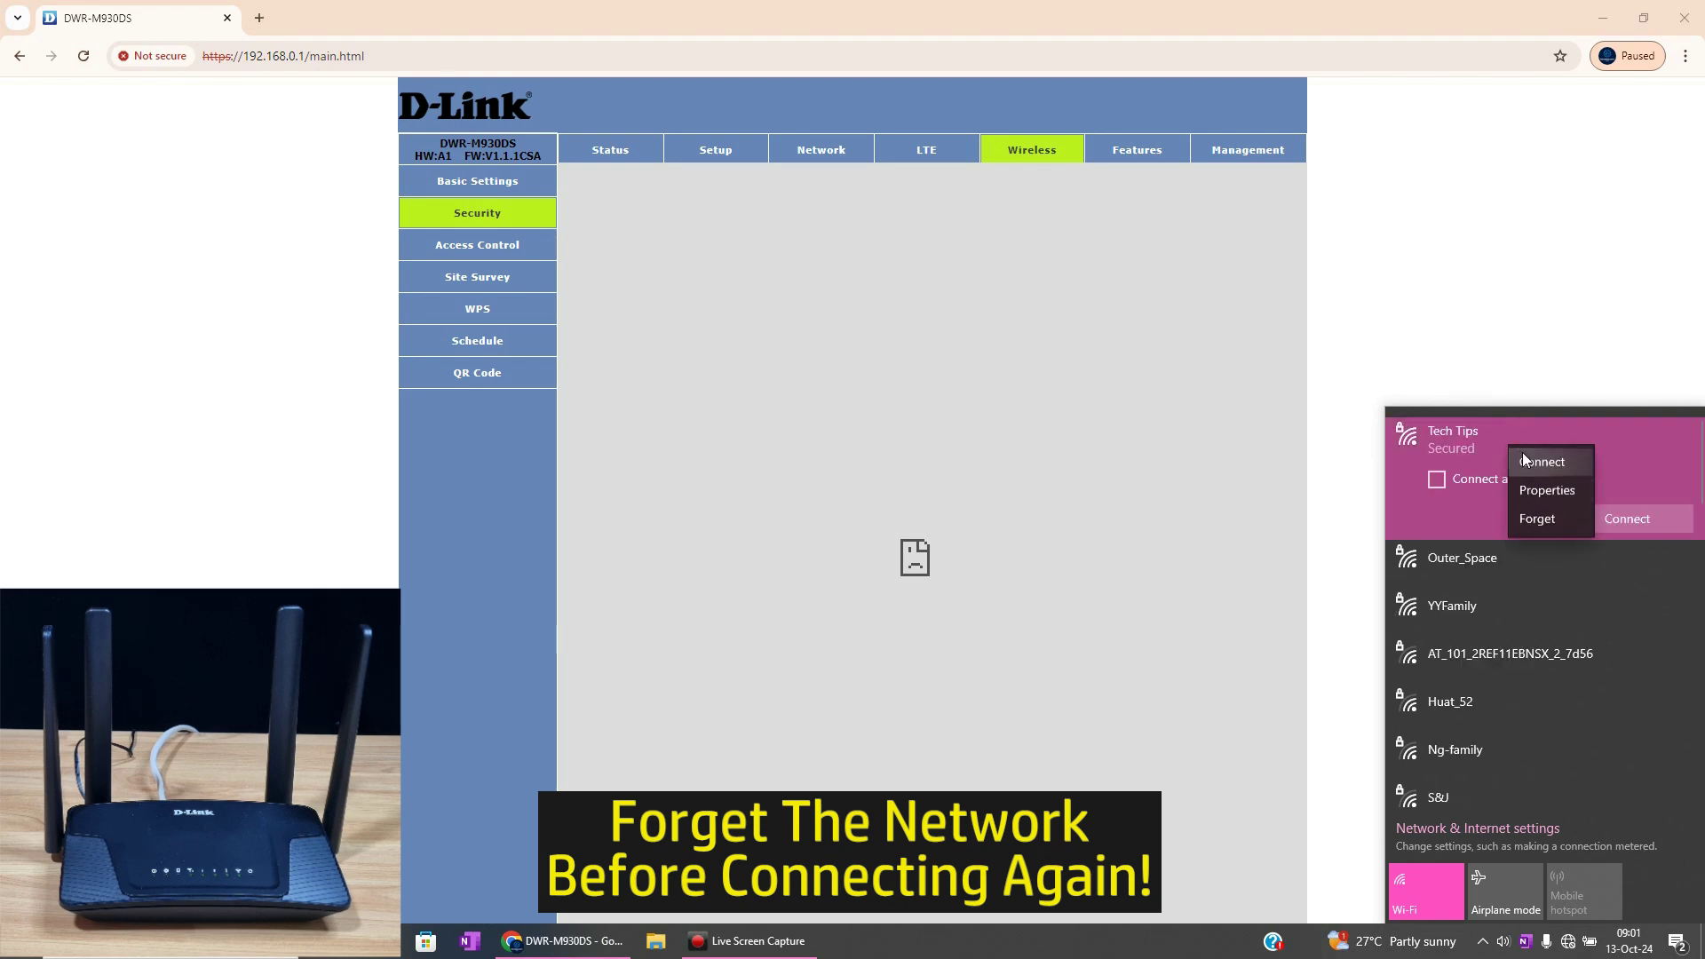
pyautogui.click(1541, 517)
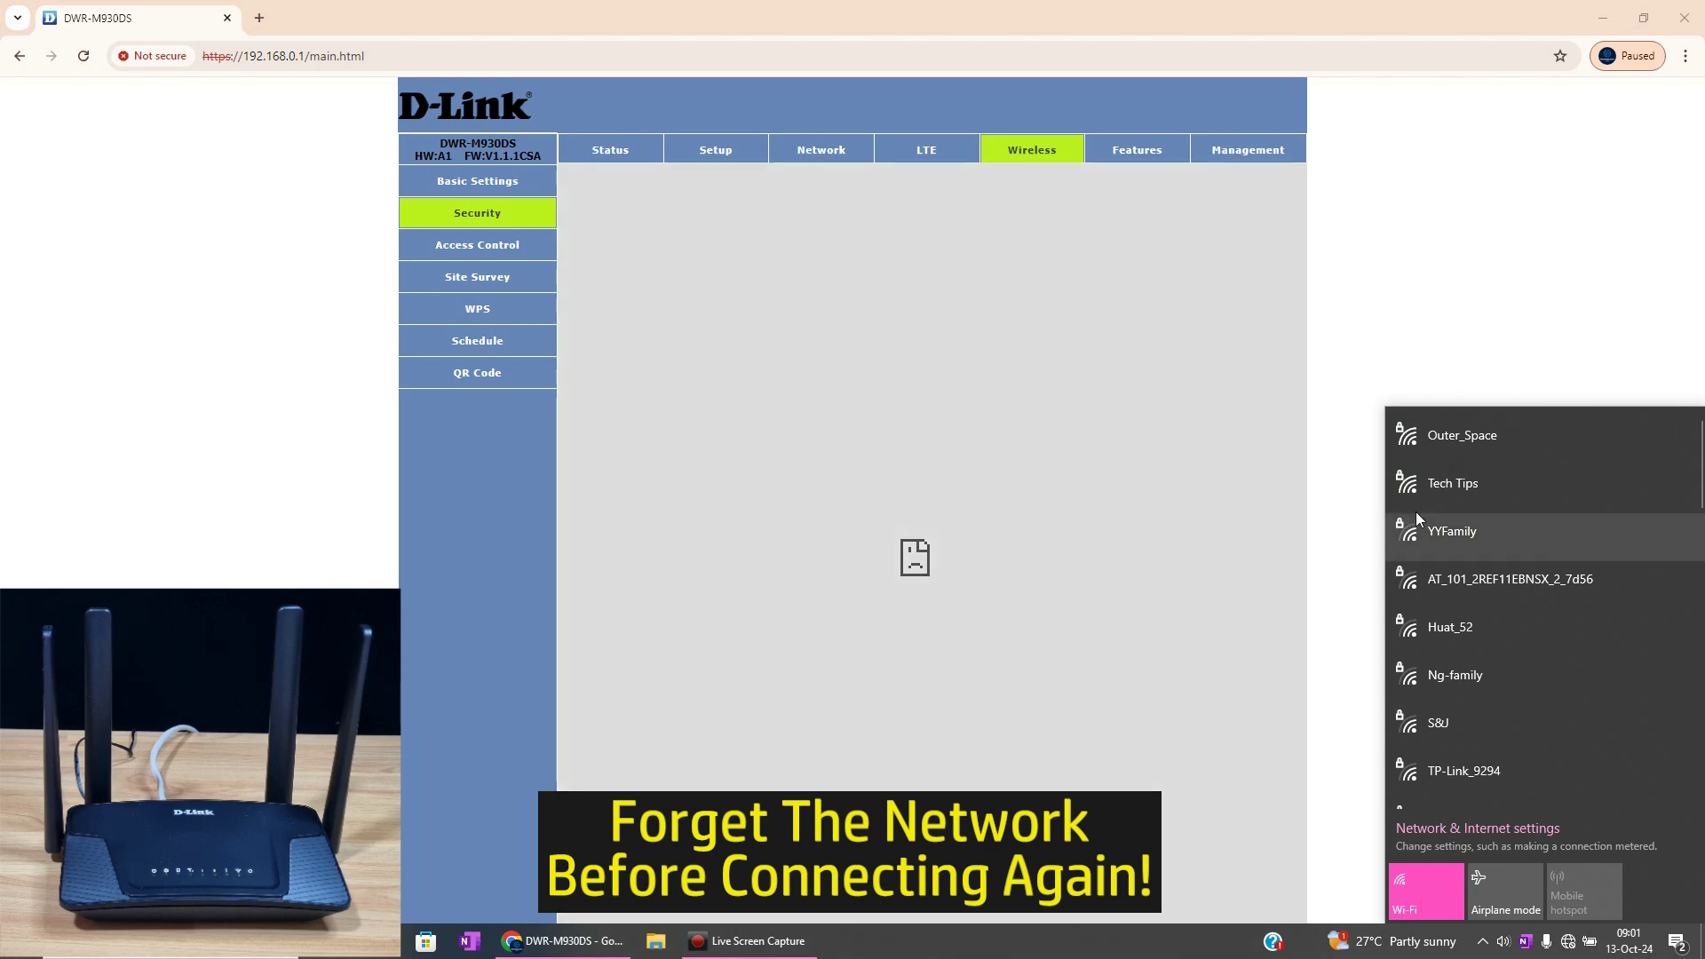
# Reconnect to Tech Tips by entering the new Wi-Fi security key.
pyautogui.click(1456, 490)
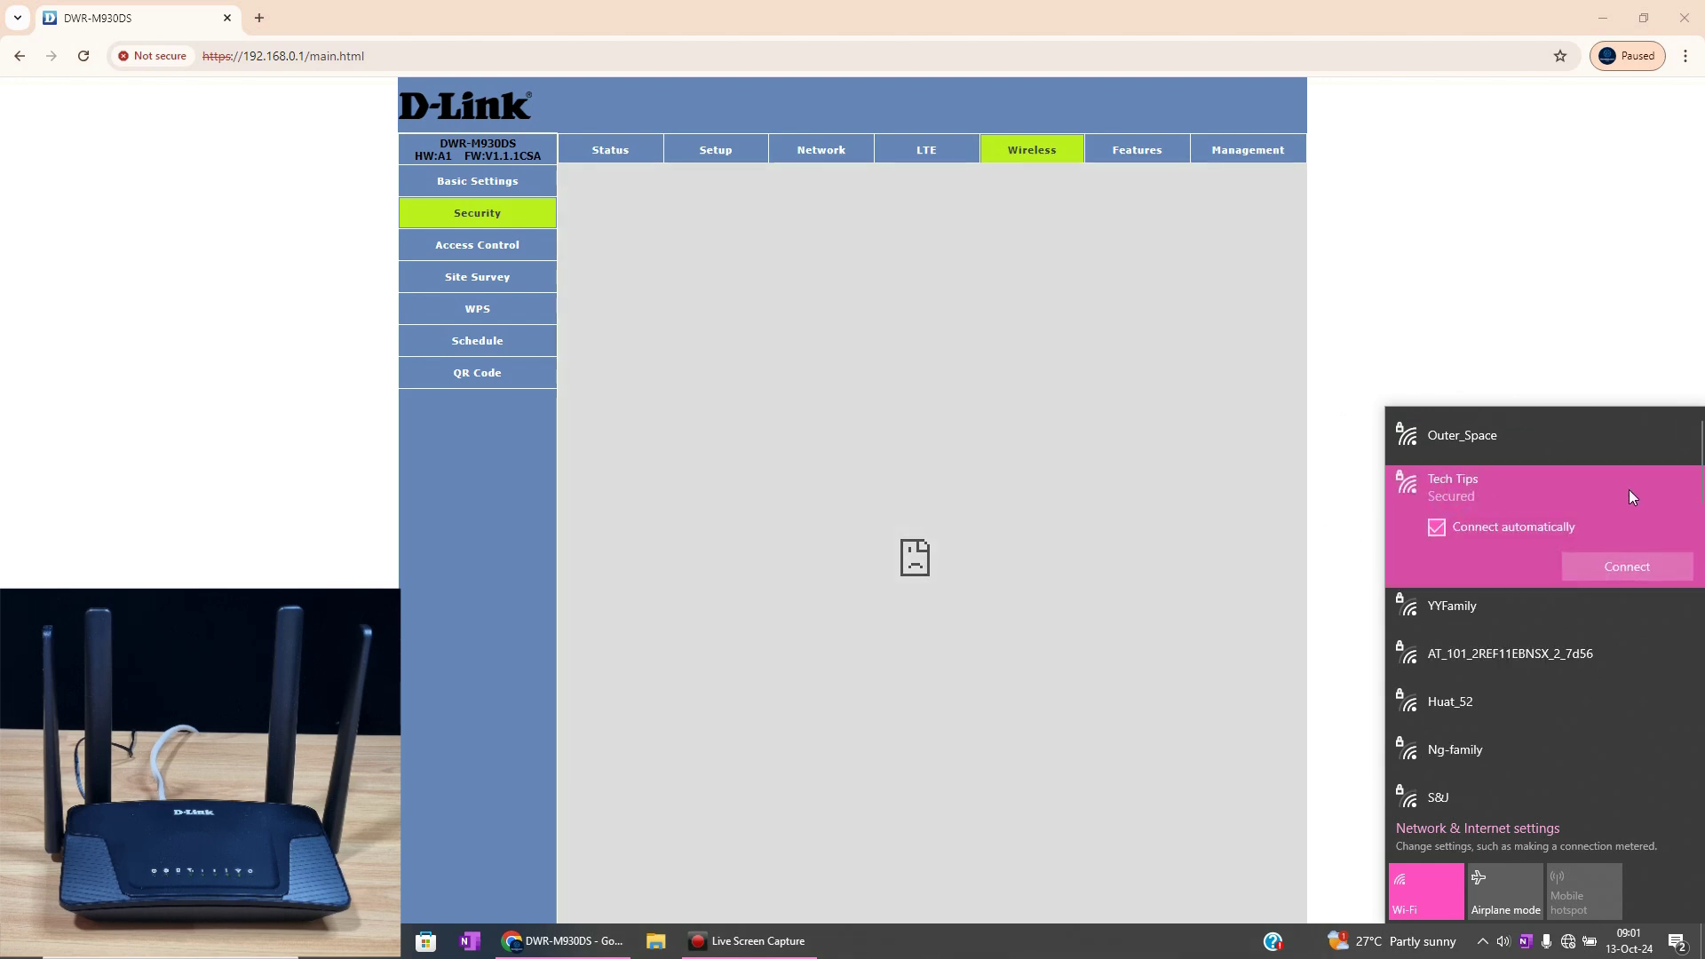
pyautogui.click(1628, 572)
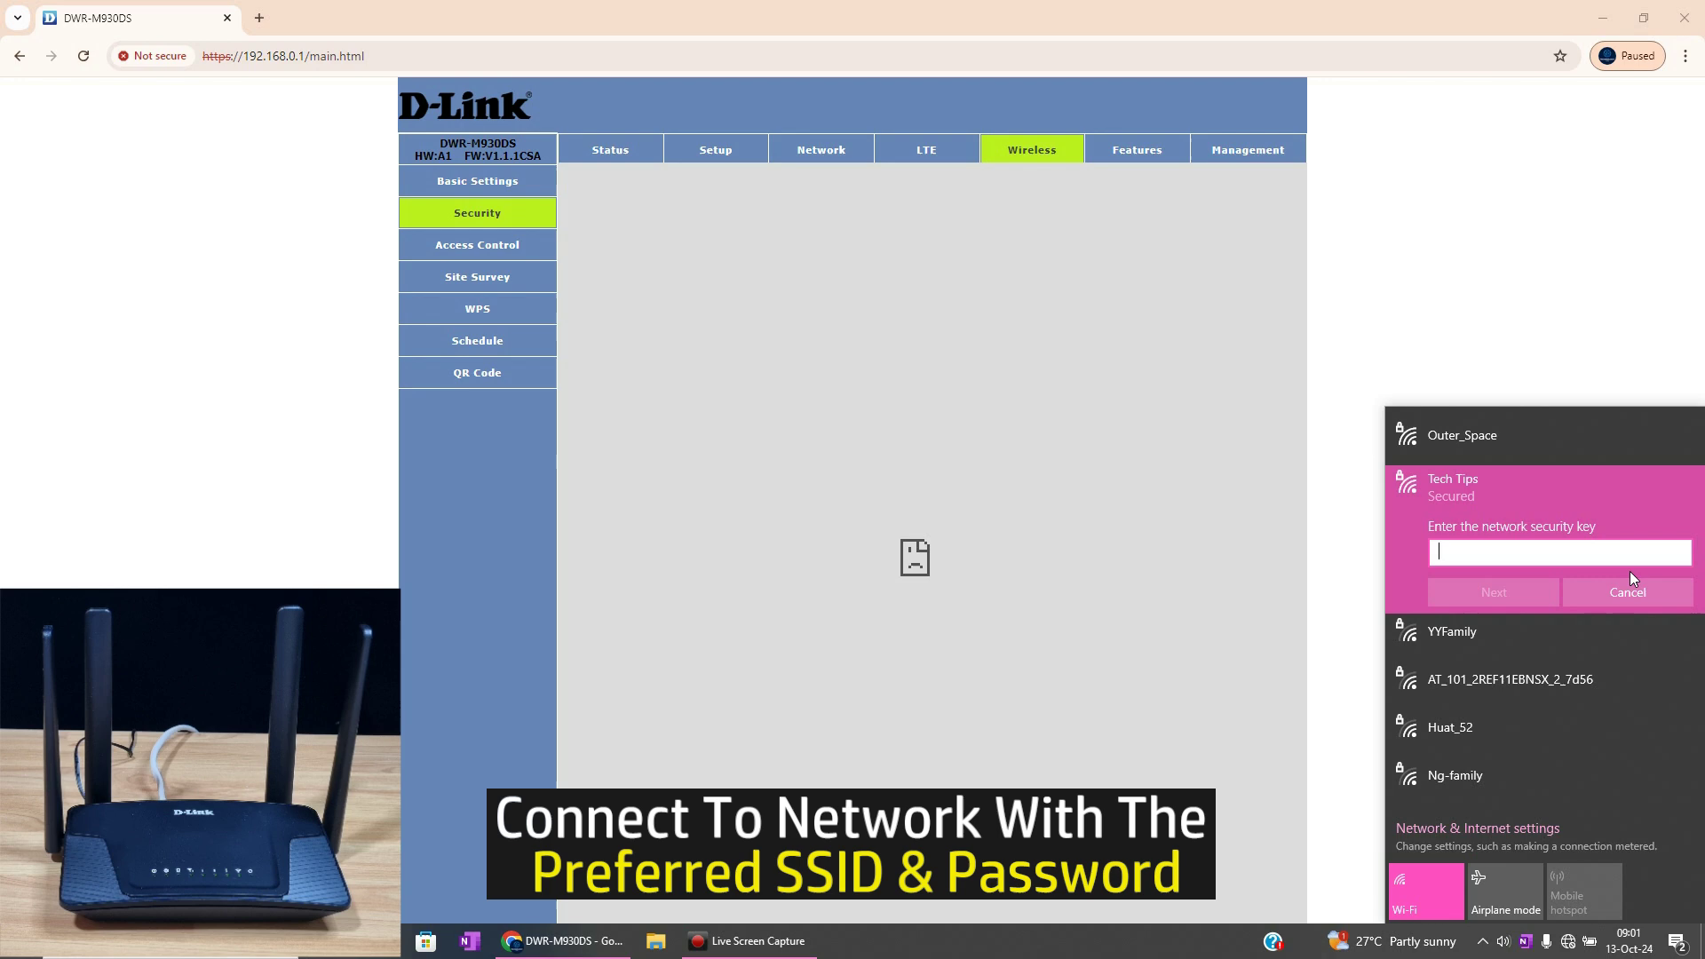
pyautogui.click(1680, 550)
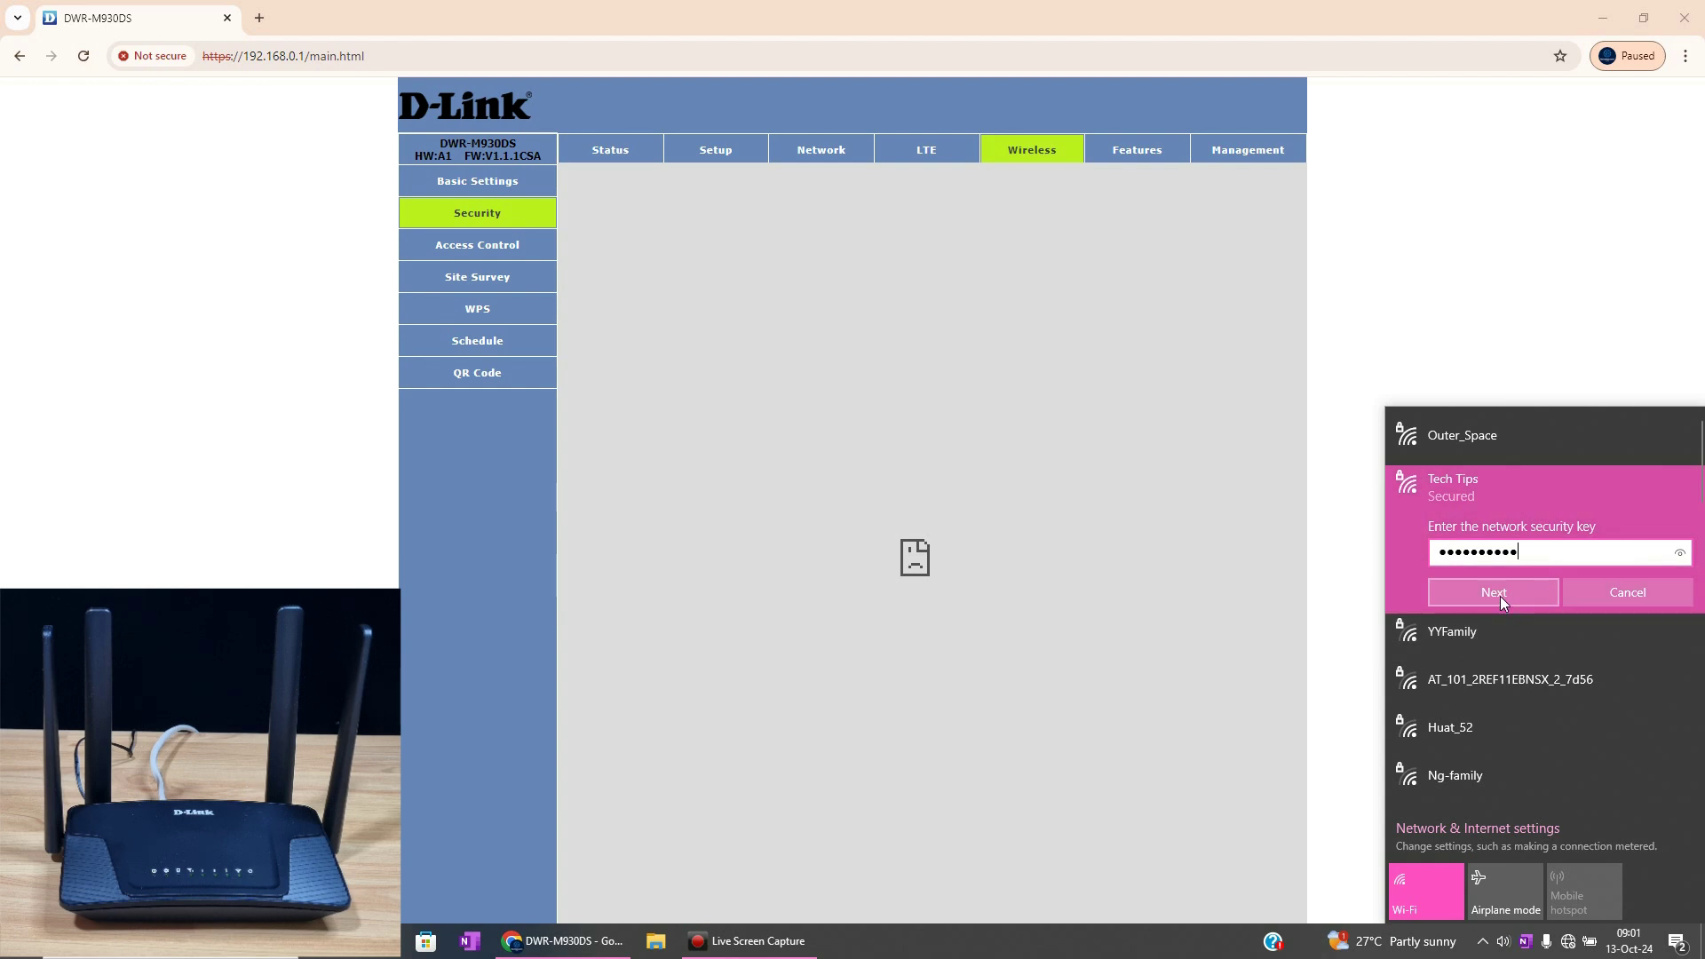
pyautogui.click(1500, 592)
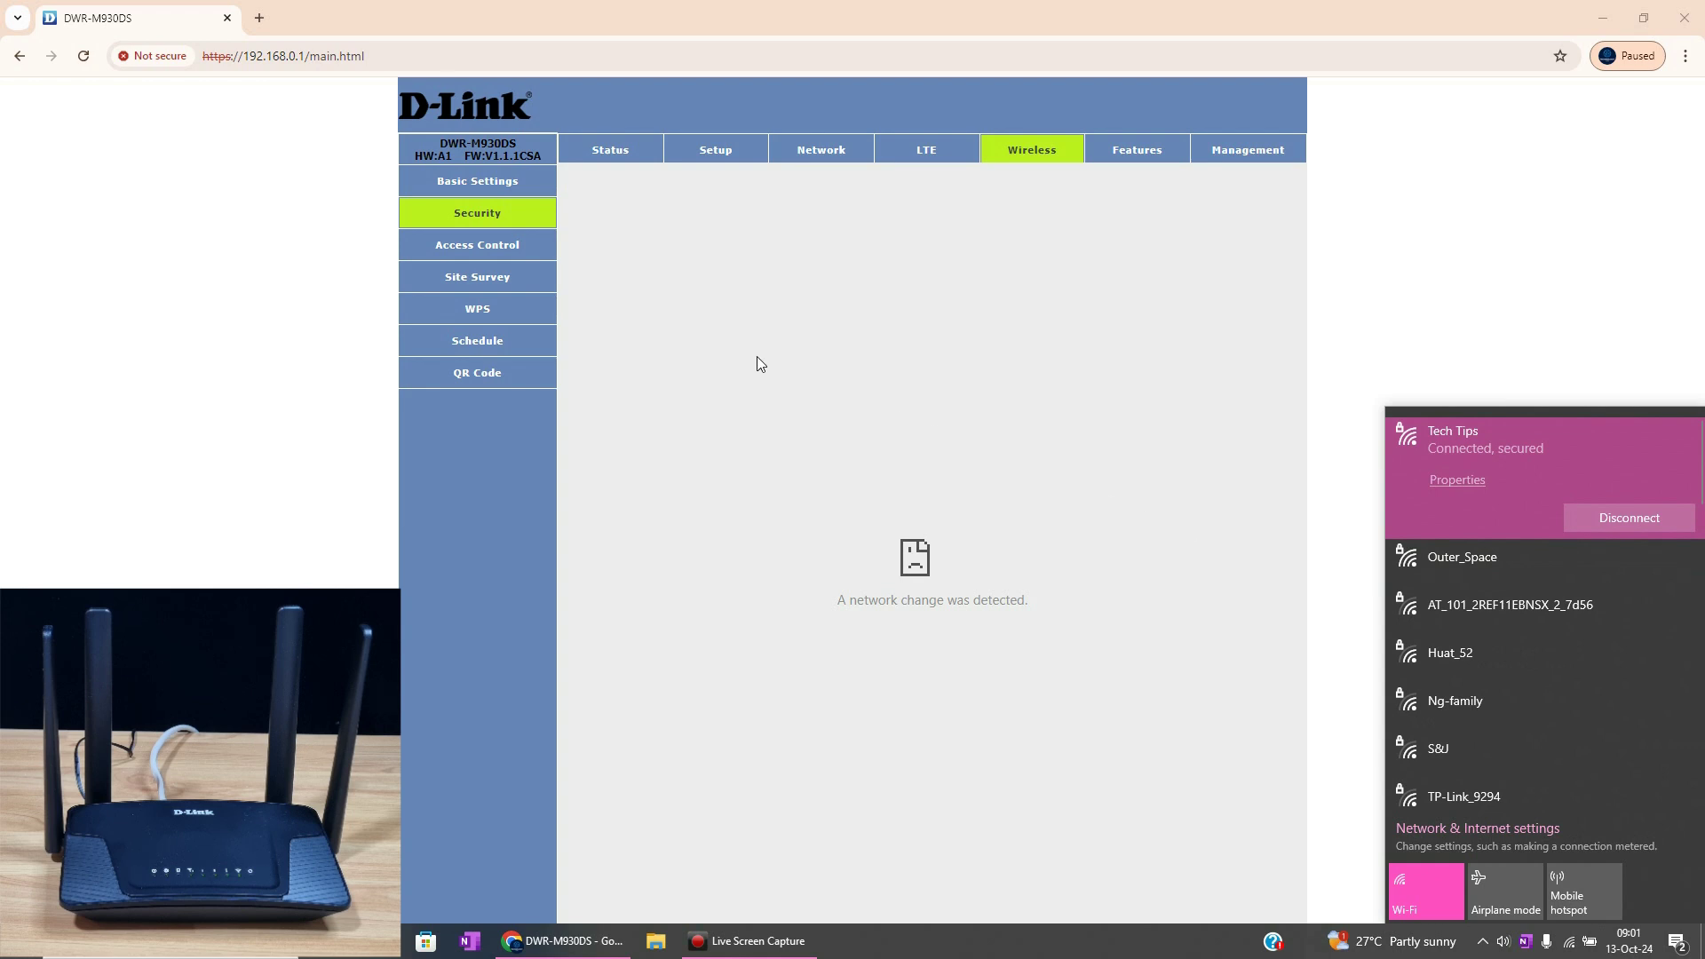
# Reload the admin page and reveal the stored pre-shared key under Wireless > Security.
pyautogui.rightClick(721, 335)
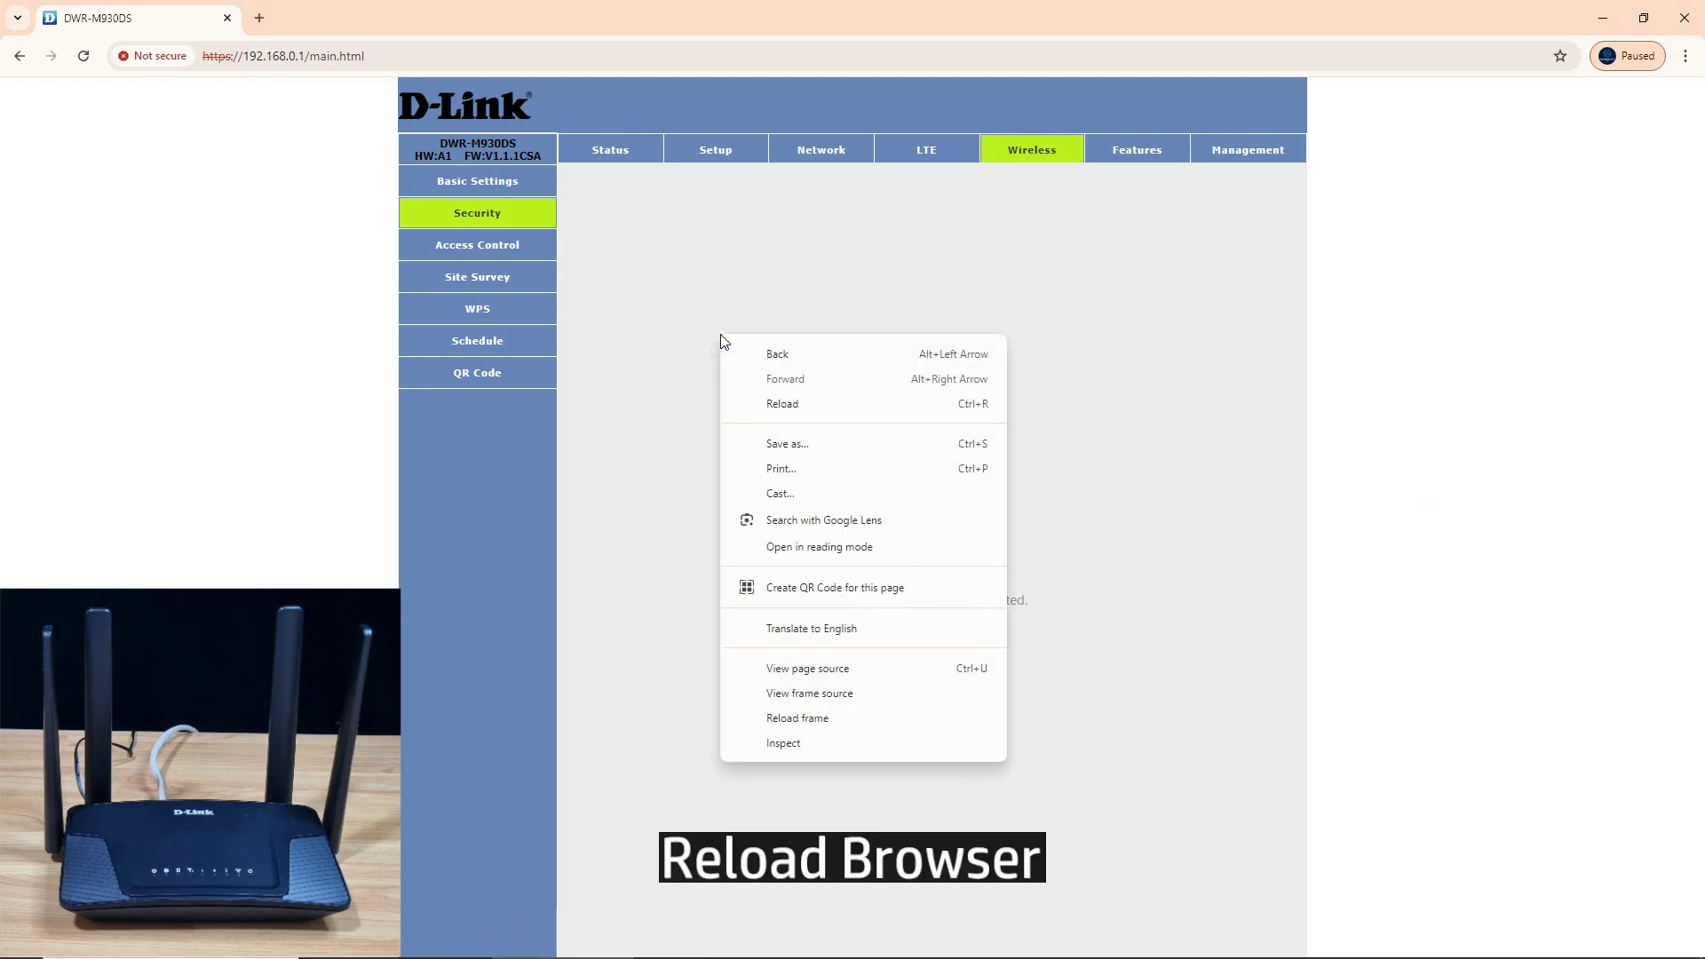
pyautogui.click(794, 407)
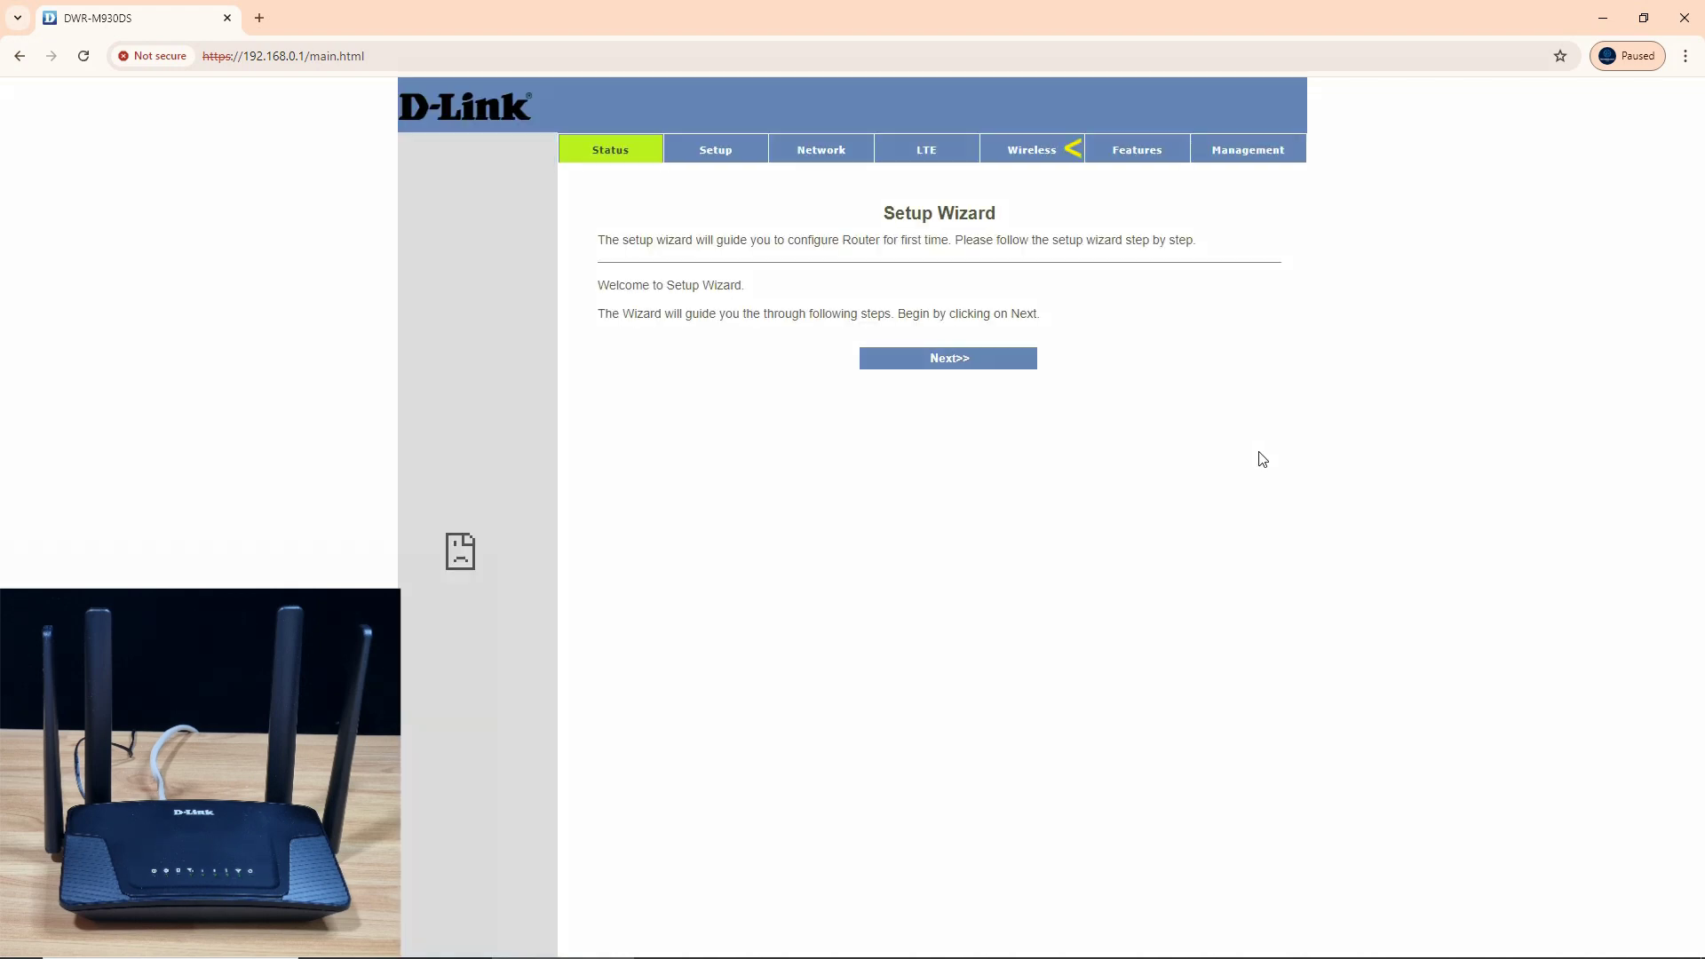
pyautogui.click(1027, 158)
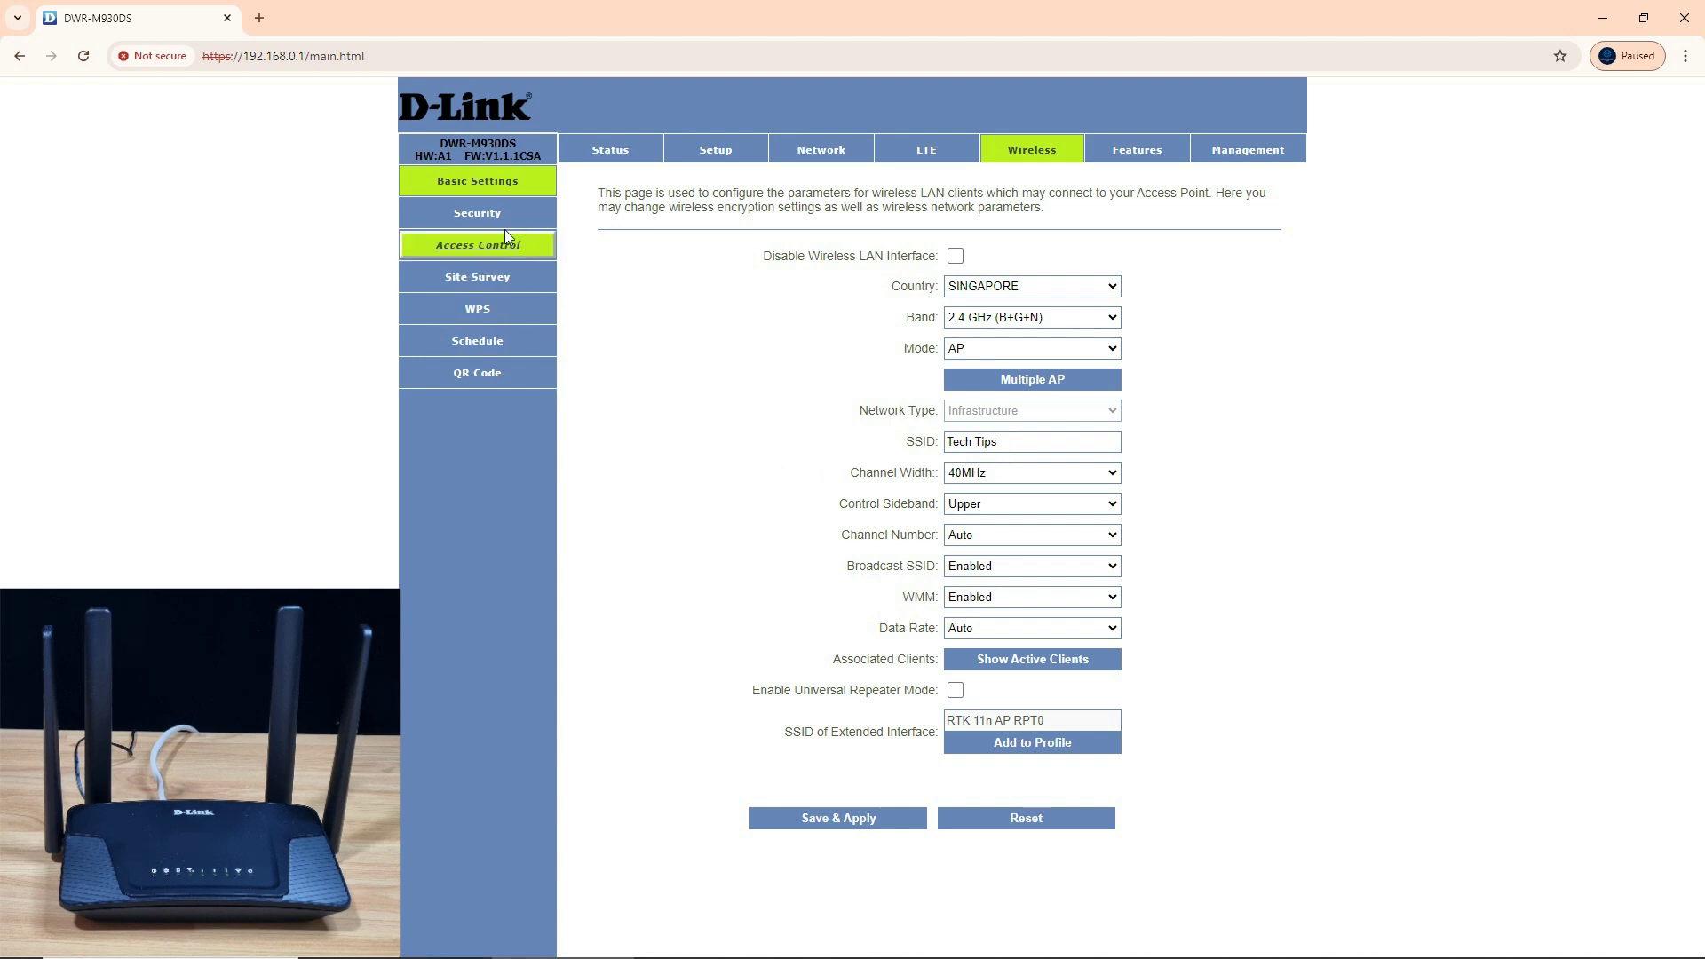
pyautogui.click(484, 214)
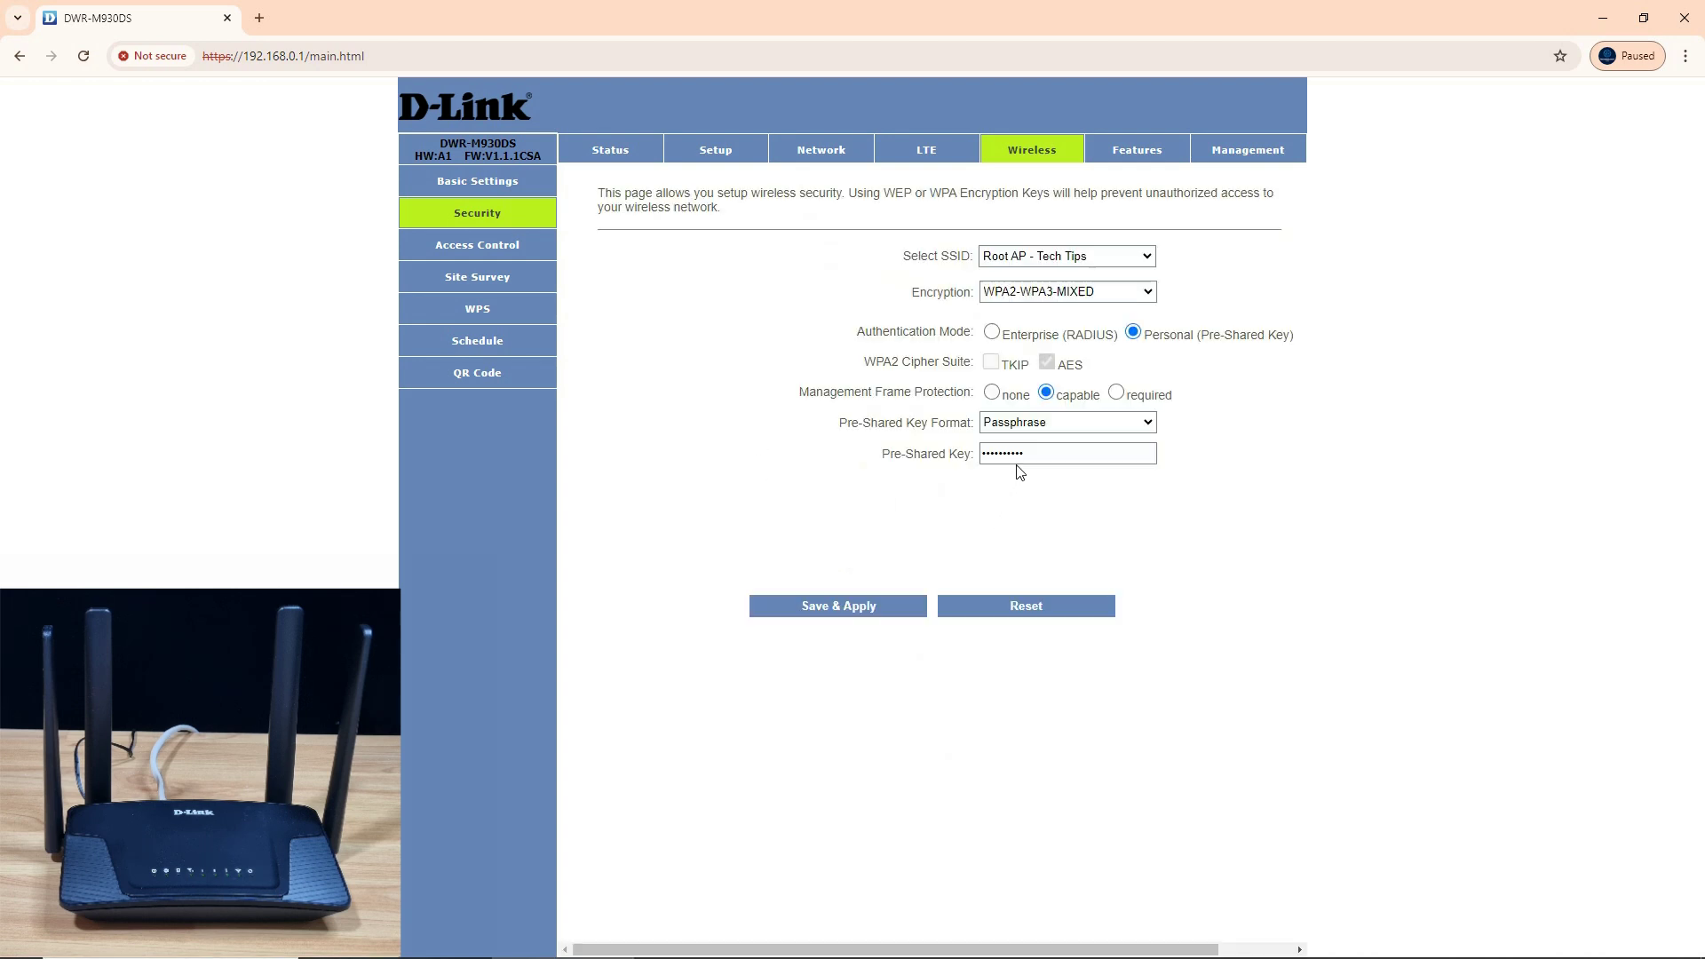
pyautogui.click(1057, 453)
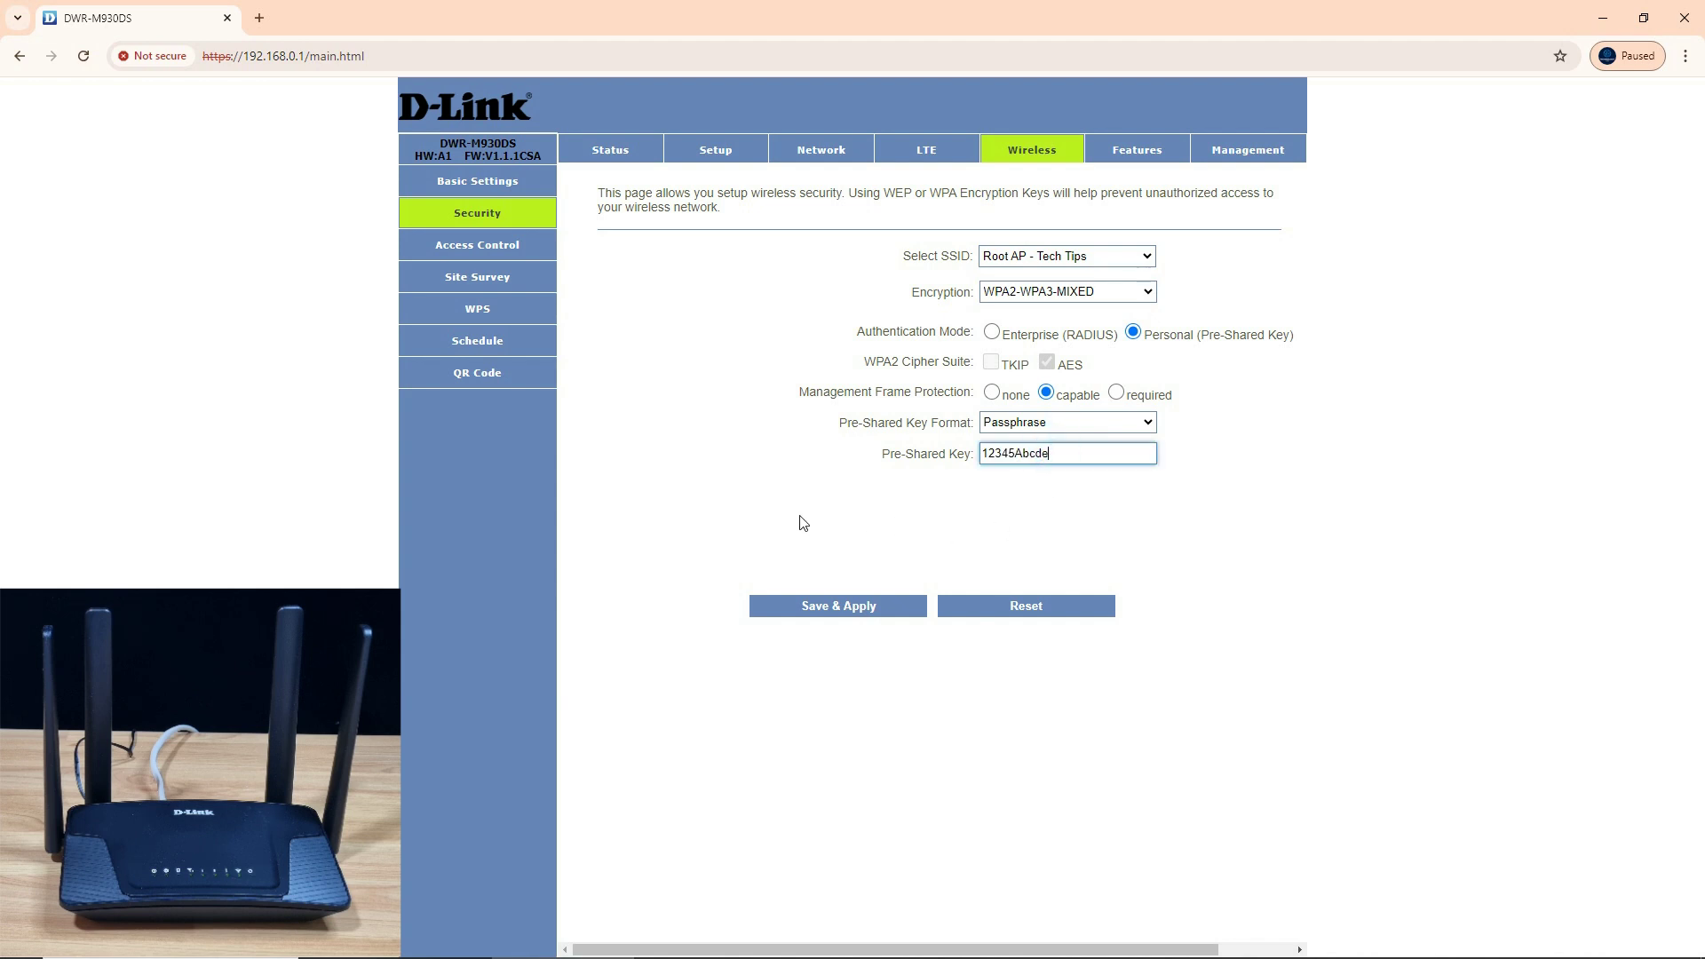